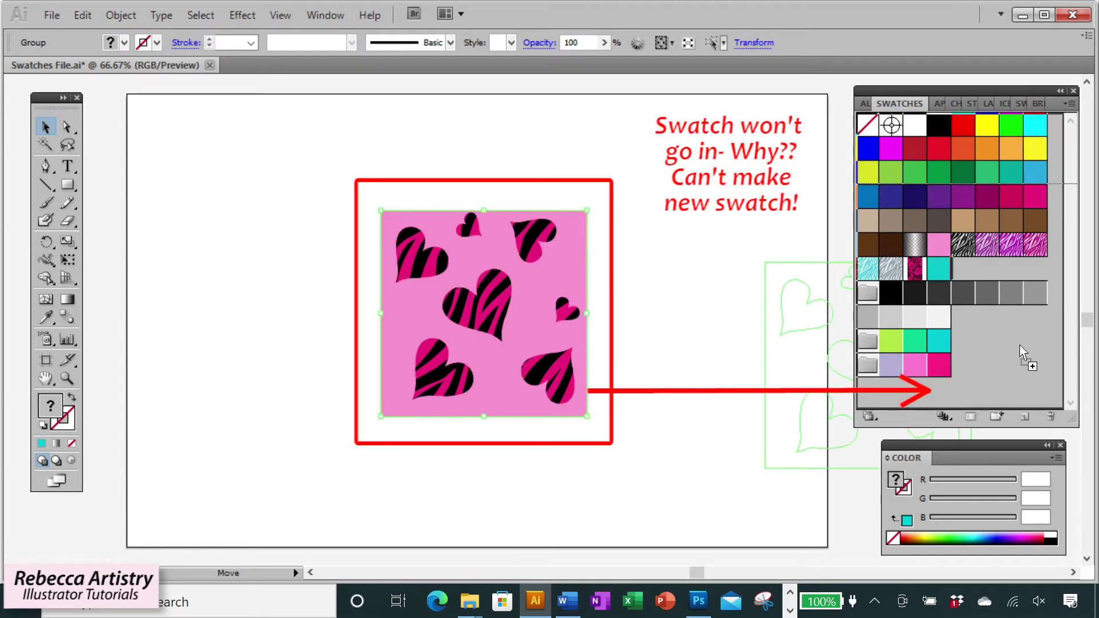
Save the grouped heart square as a new pattern swatch in the Swatches panel.
click(1066, 103)
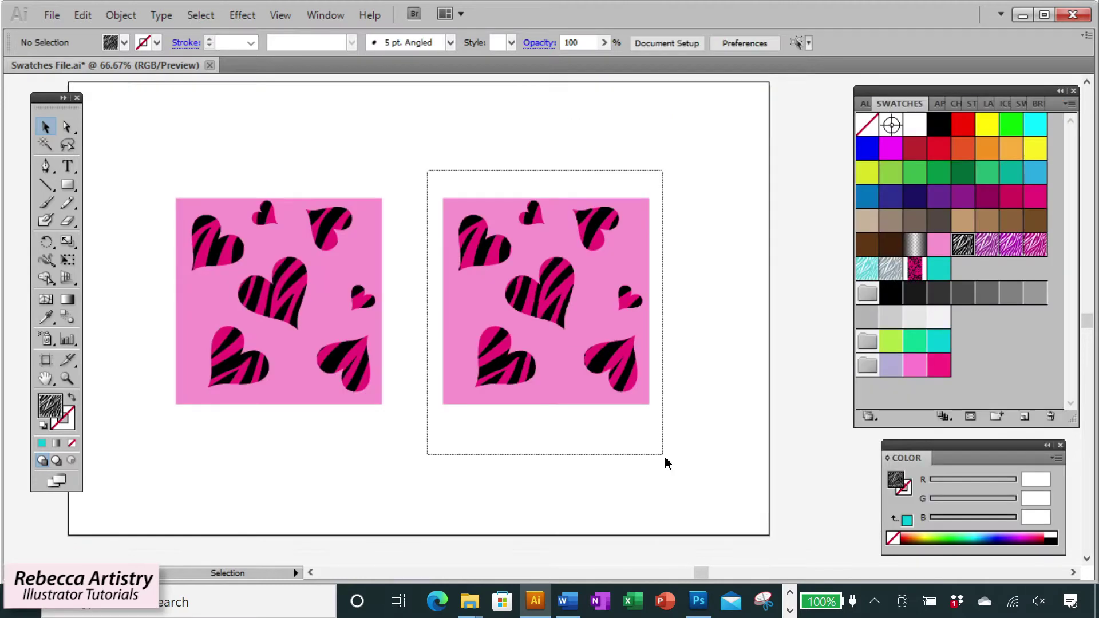
click(552, 297)
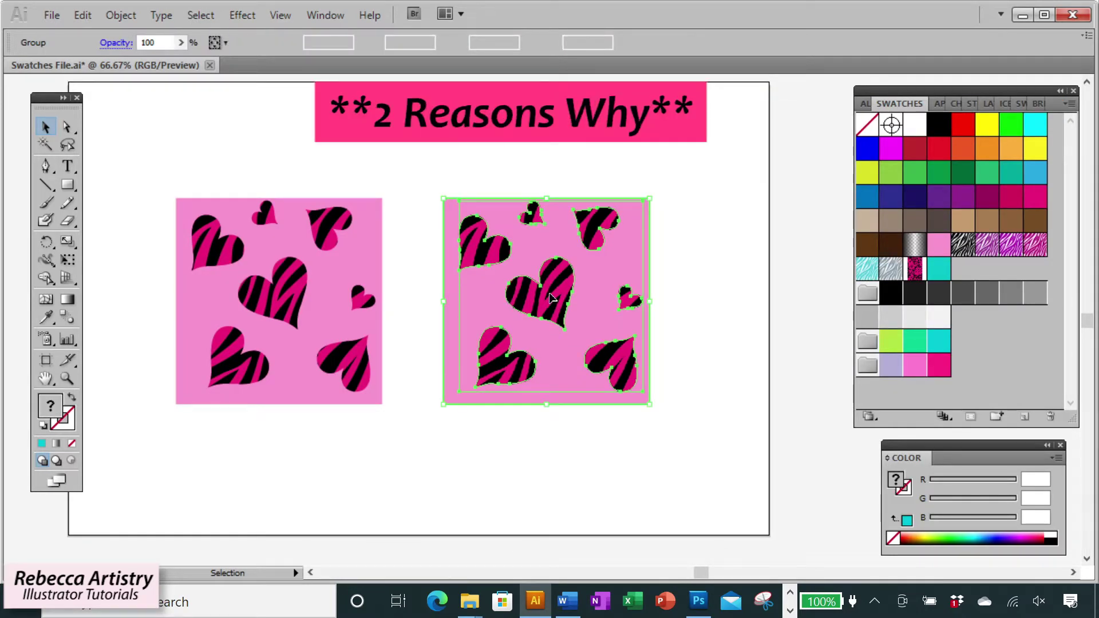
drag(551, 297, 997, 347)
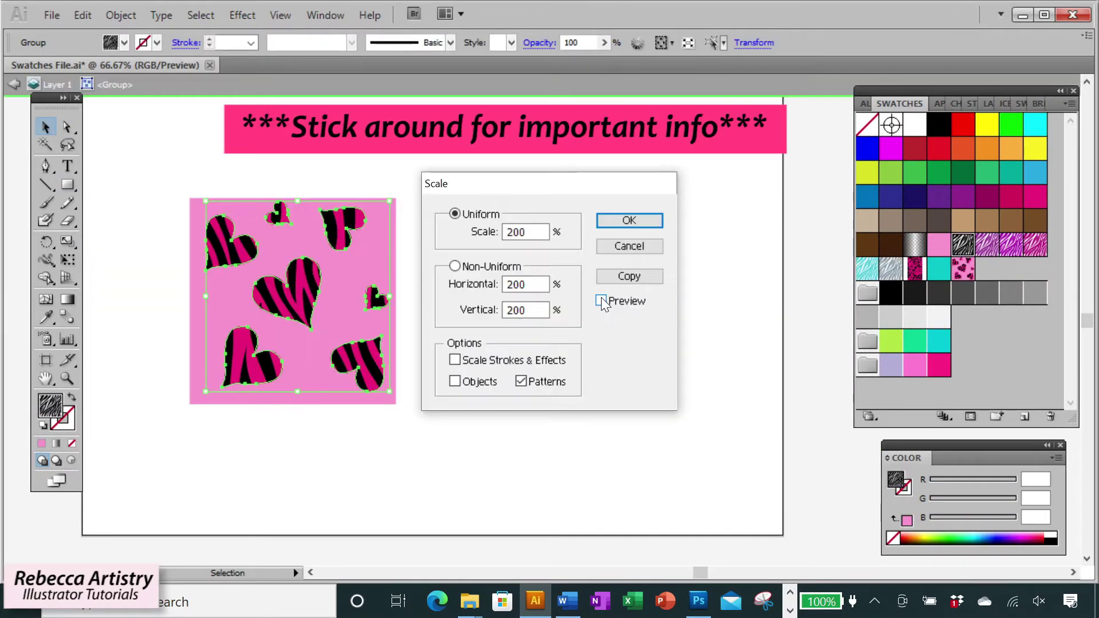
Preview scaling the patterns to 200% and rotating the heart patterns 45°, then turn rotation preview off.
click(600, 301)
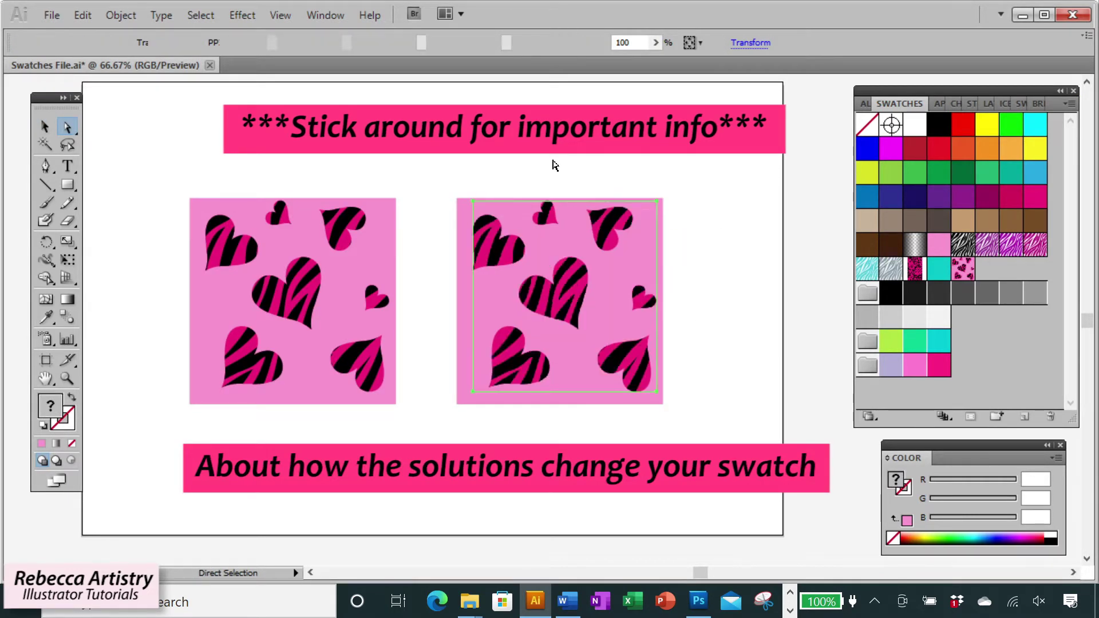
click(604, 346)
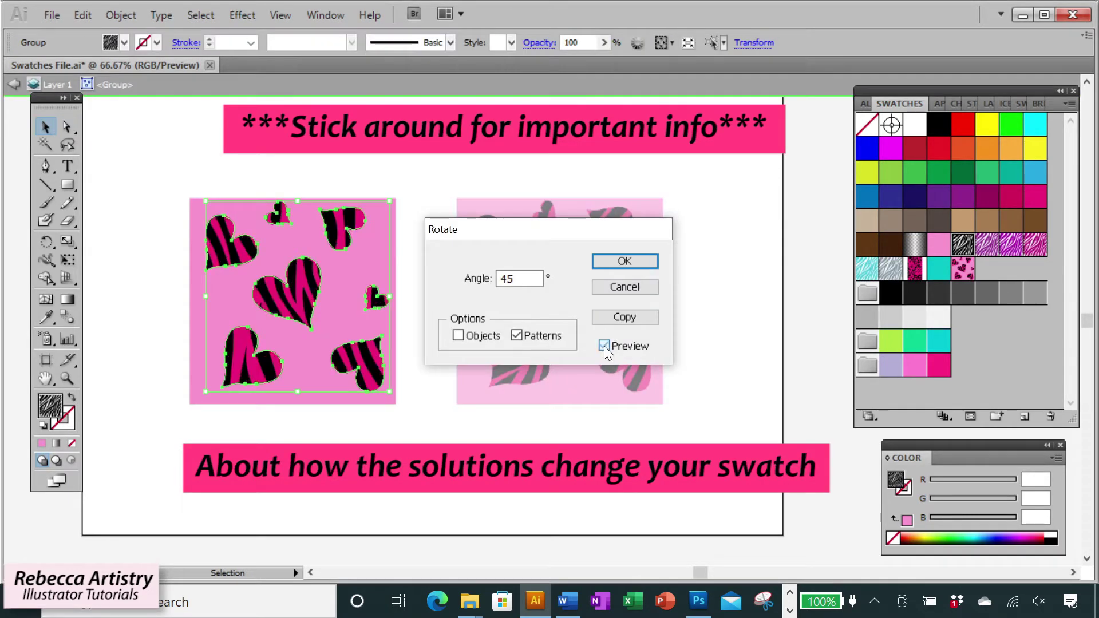
click(604, 346)
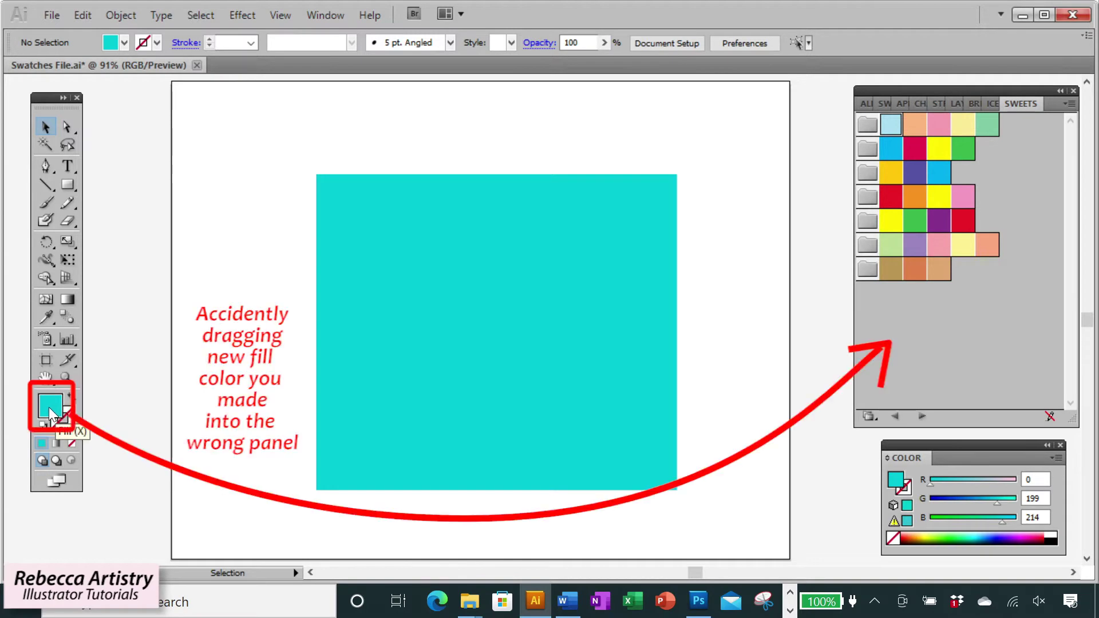
Add the cyan fill colour as a swatch in the main Swatches panel, not the SWEETS or BRIGHT libraries.
drag(55, 414, 906, 345)
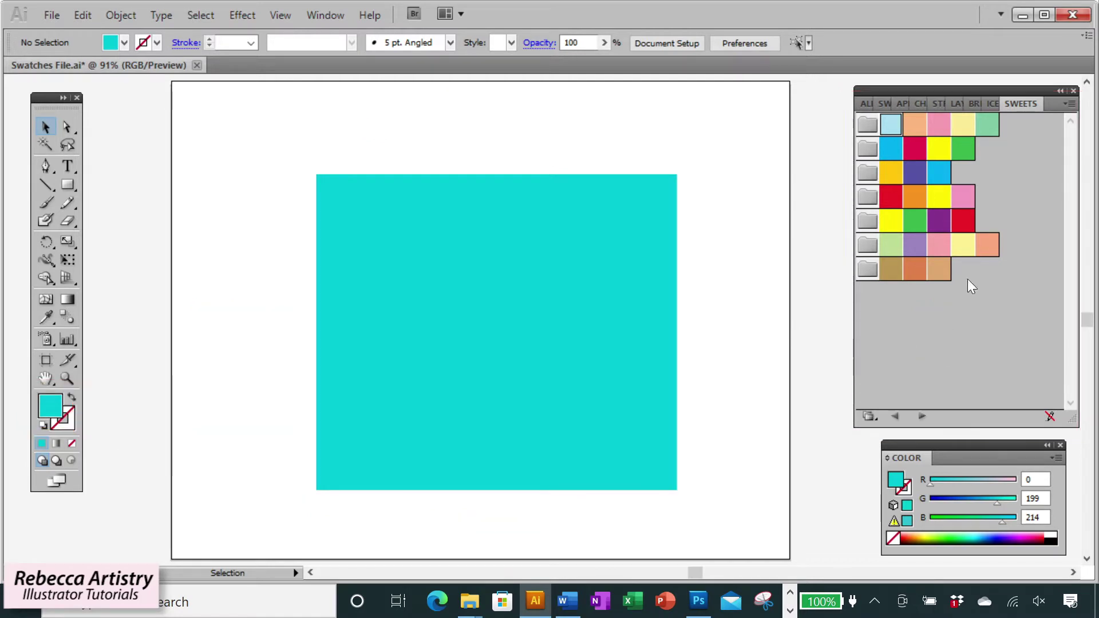
click(883, 103)
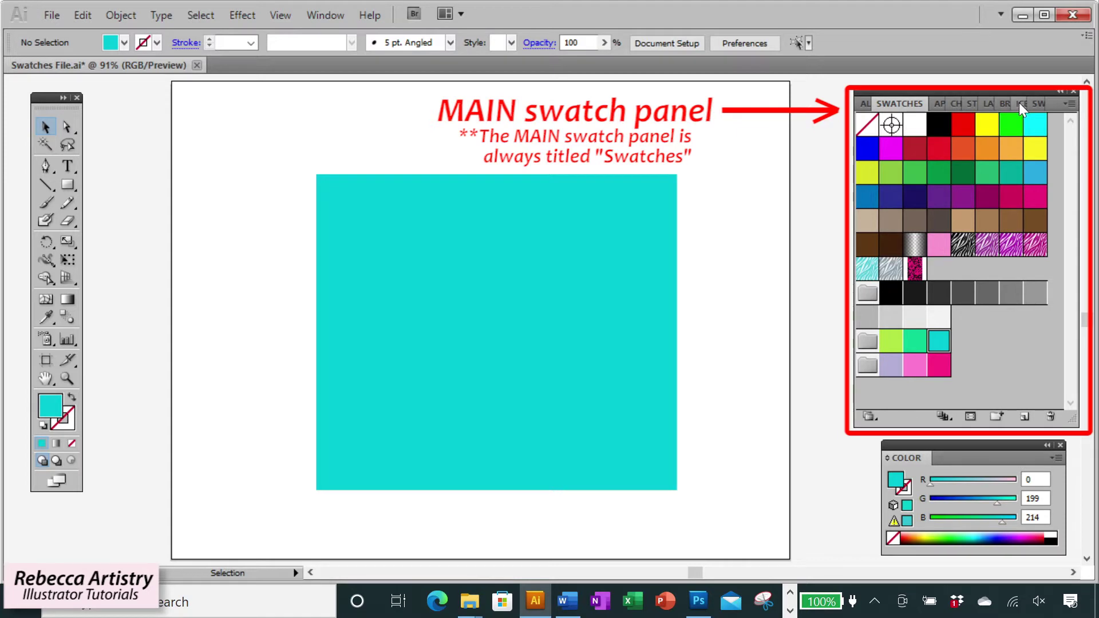
click(1037, 103)
drag(1033, 102, 689, 287)
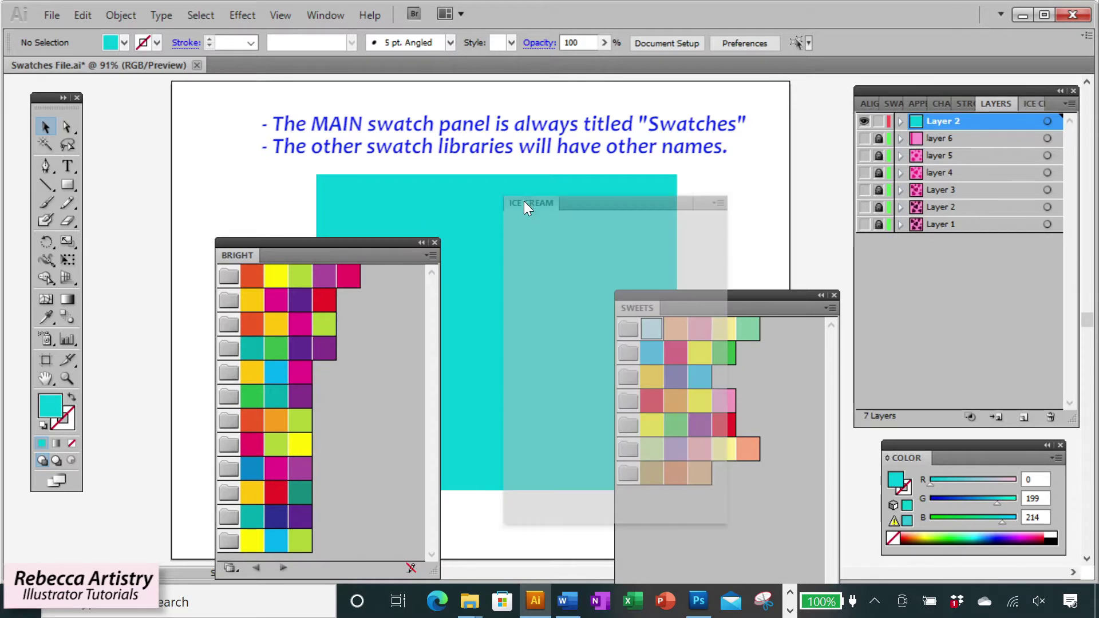
drag(524, 201, 526, 195)
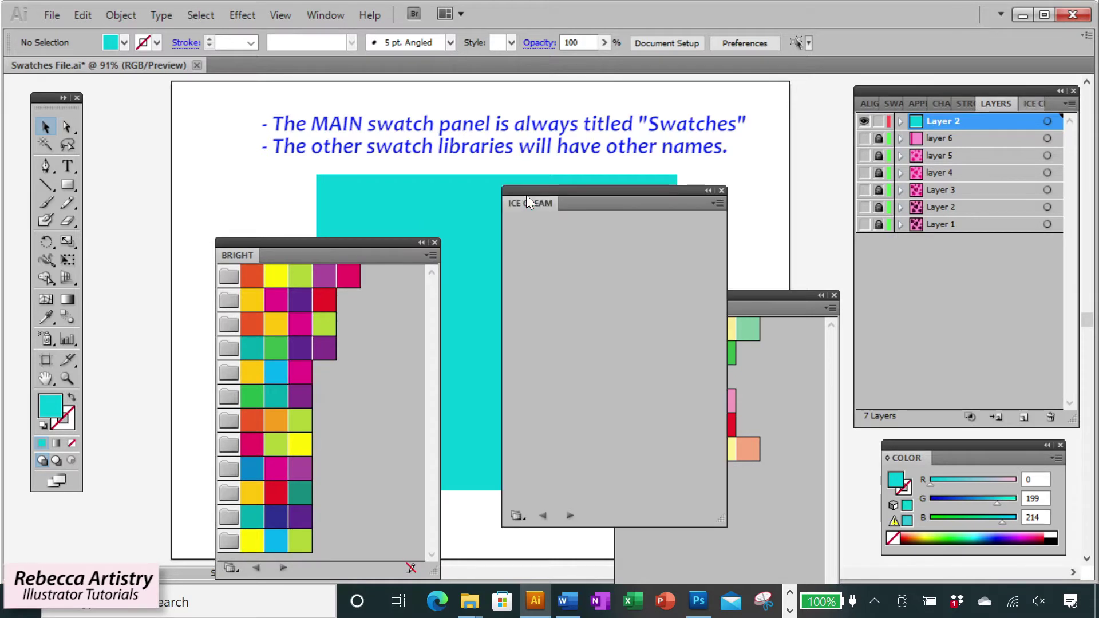
drag(92, 403, 374, 424)
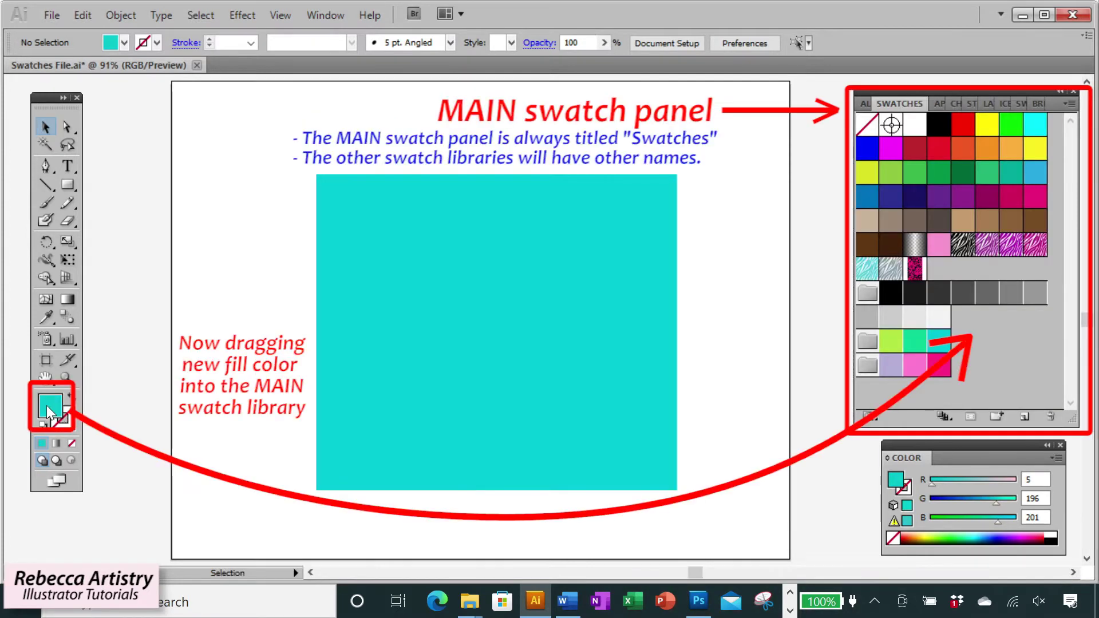
mouse_move(47, 405)
mouse_down()
mouse_move(129, 411)
mouse_move(989, 345)
mouse_up()
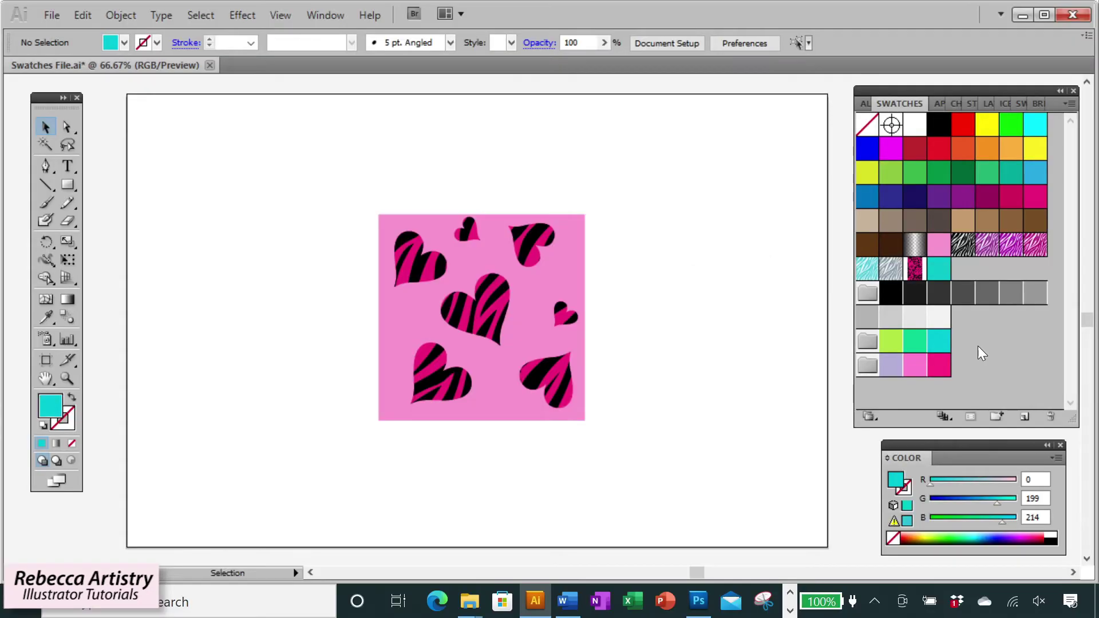
Group the heart square artwork and reselect the whole group.
click(443, 382)
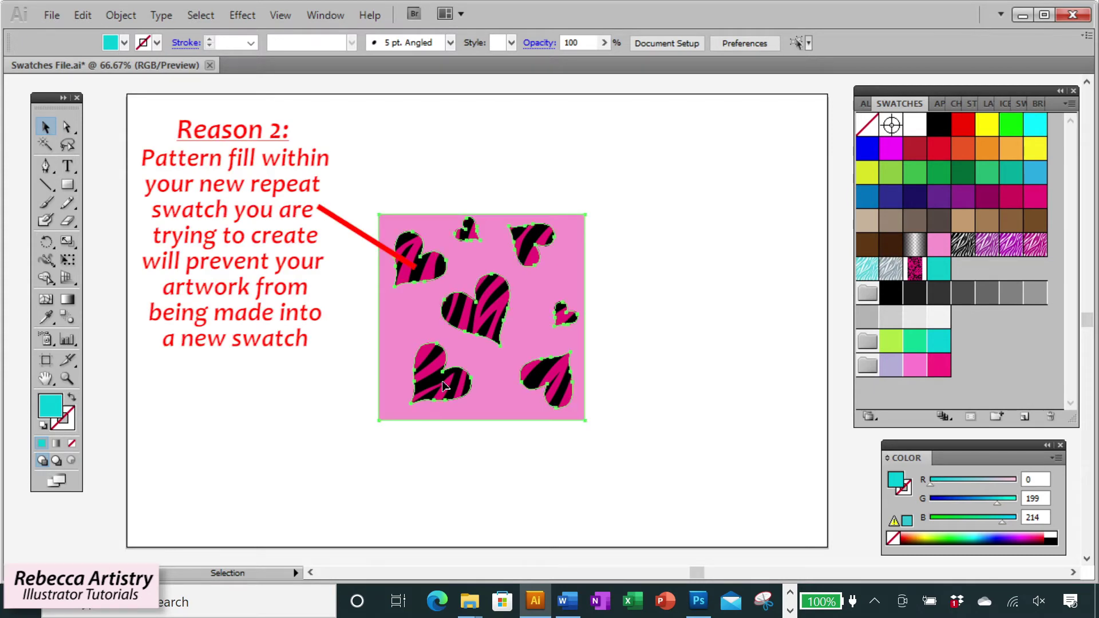
key(ctrl+g)
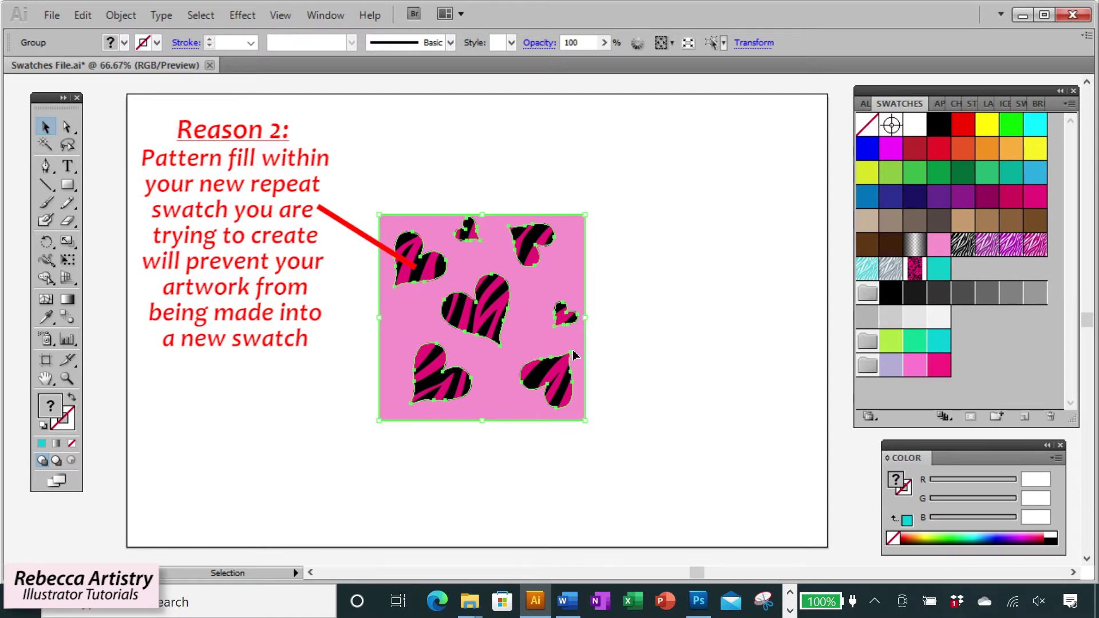
click(592, 327)
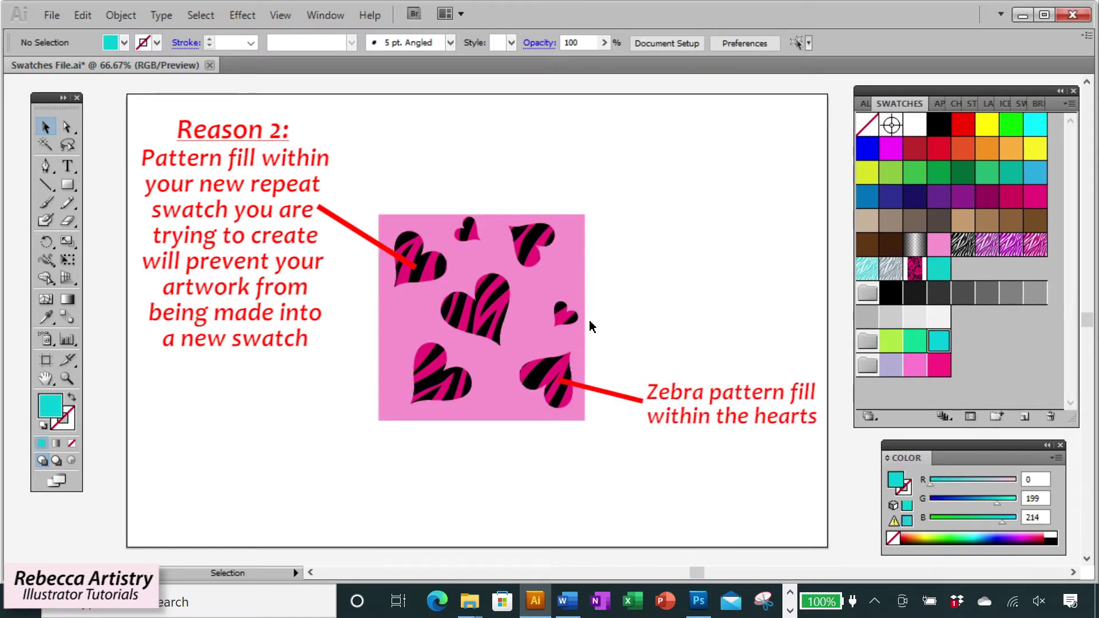
click(493, 321)
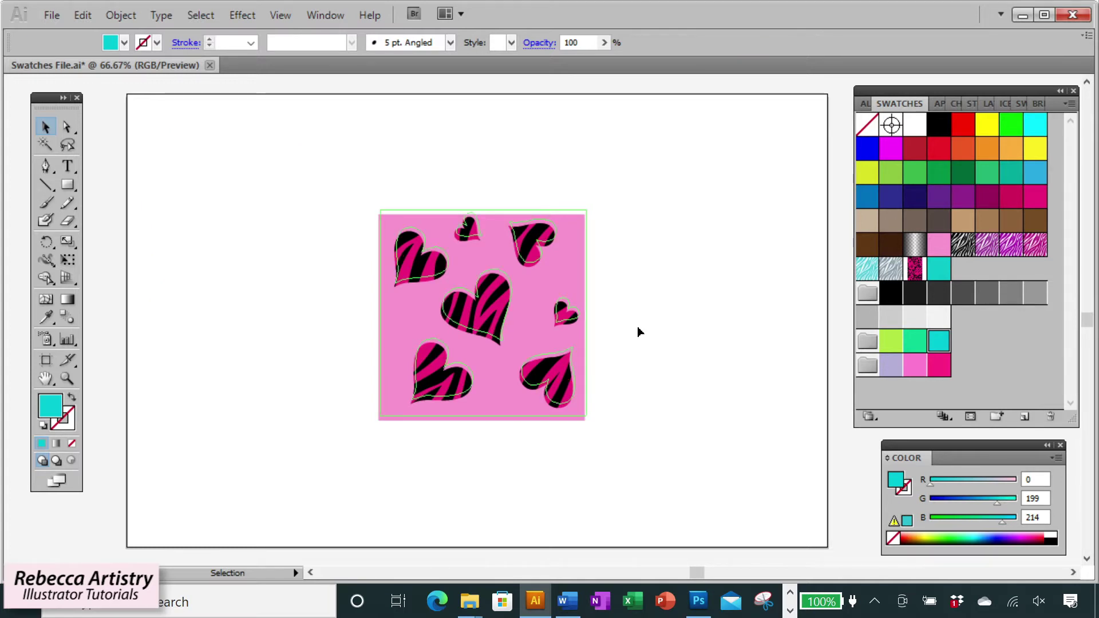
click(489, 319)
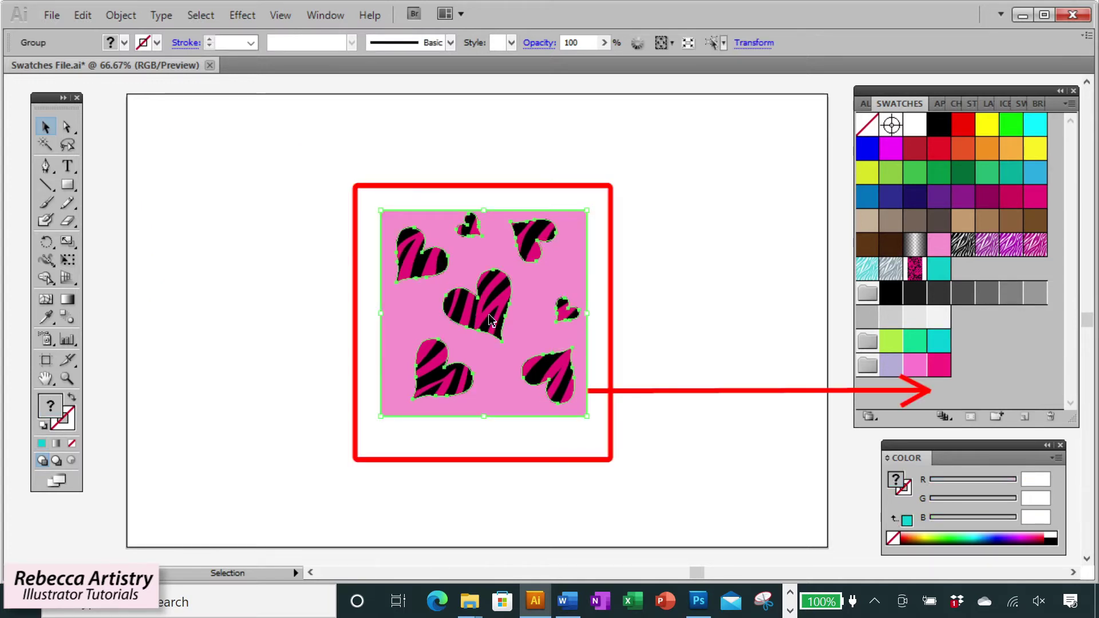
Try saving the heart group as a swatch, then isolate one heart to inspect its zebra pattern fill.
drag(489, 314, 1019, 345)
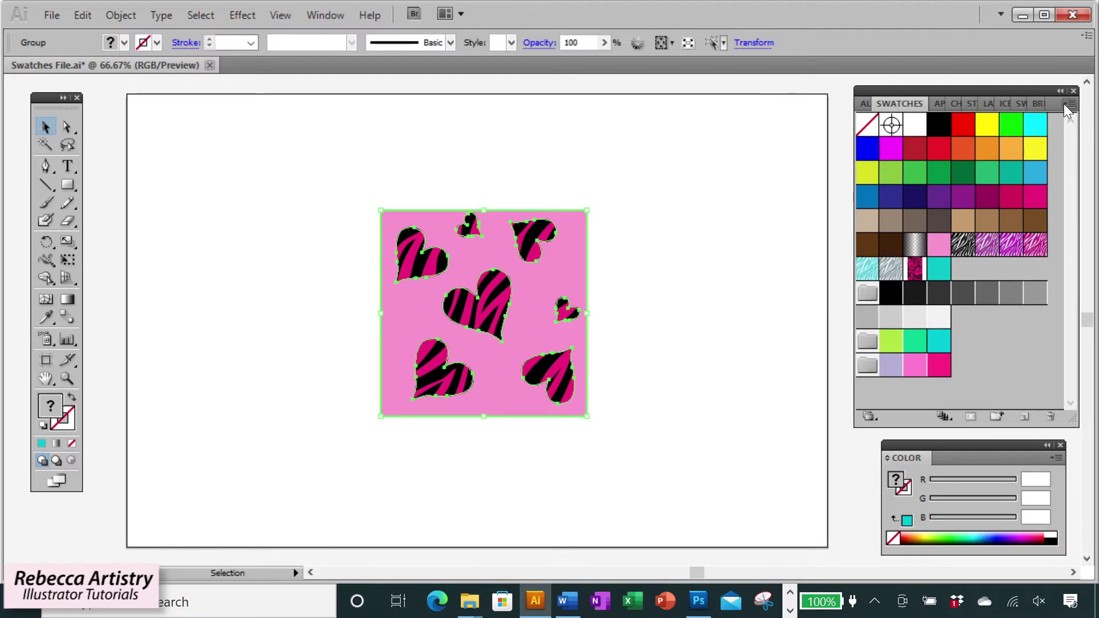
click(1065, 106)
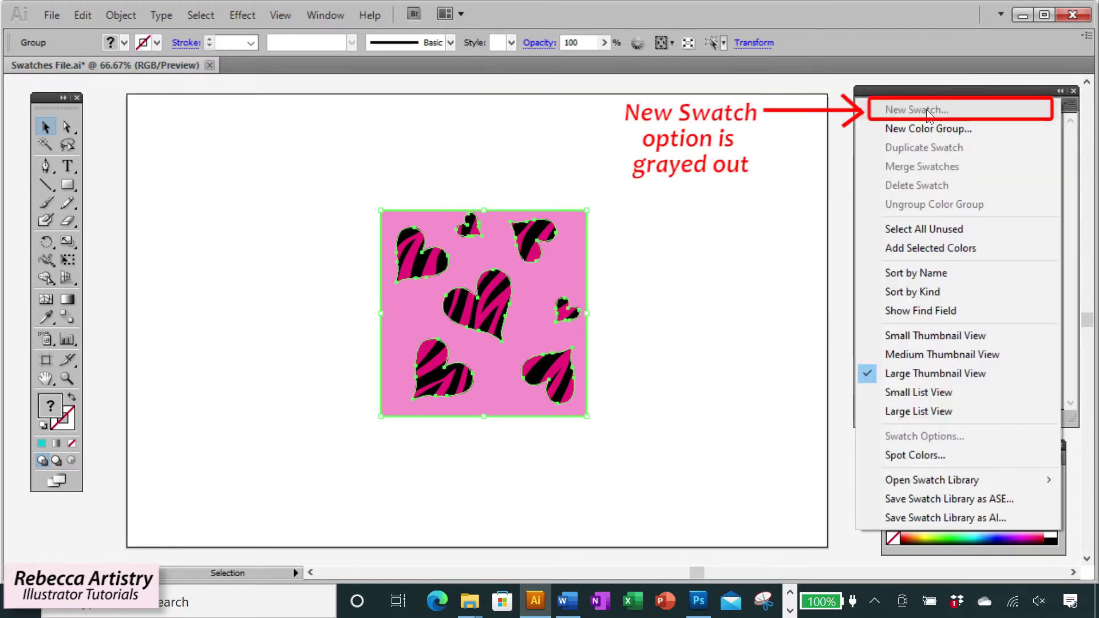
click(485, 314)
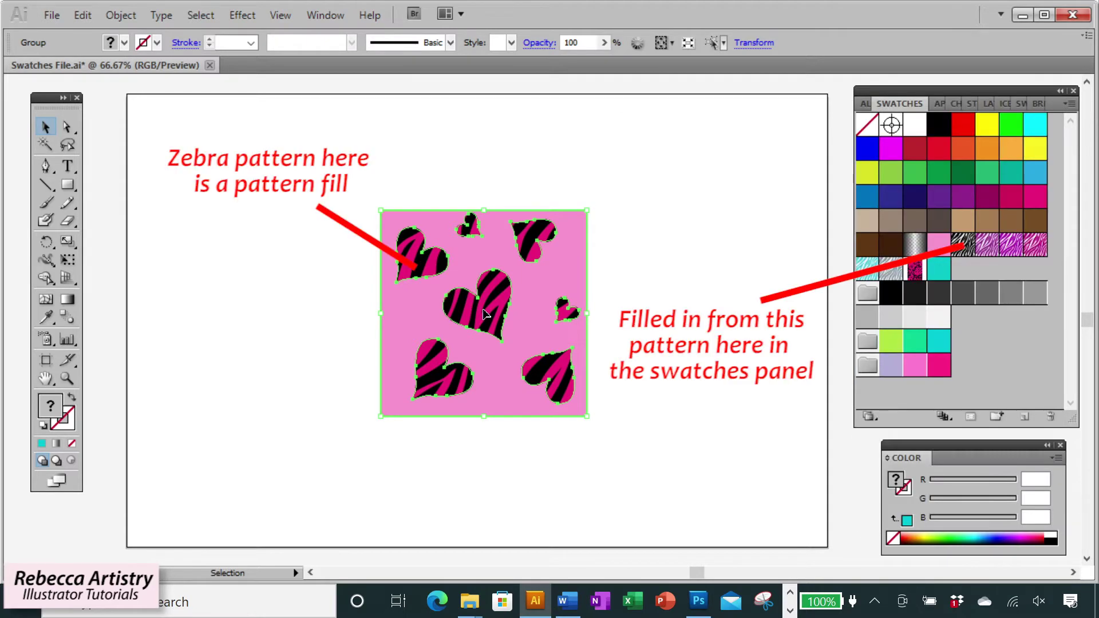
double_click(484, 313)
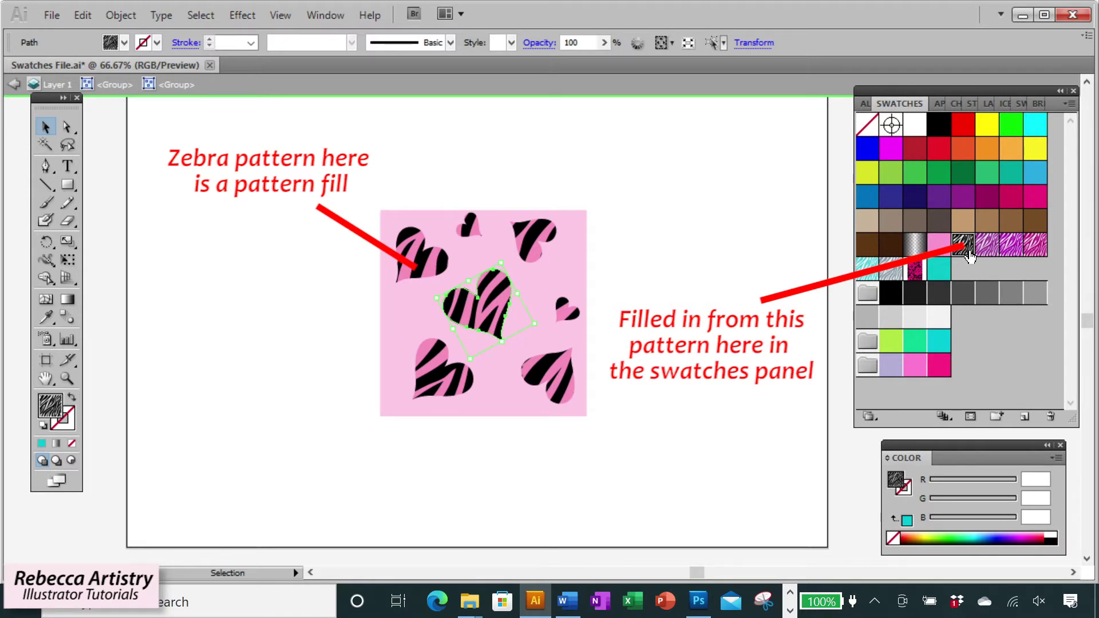
double_click(761, 273)
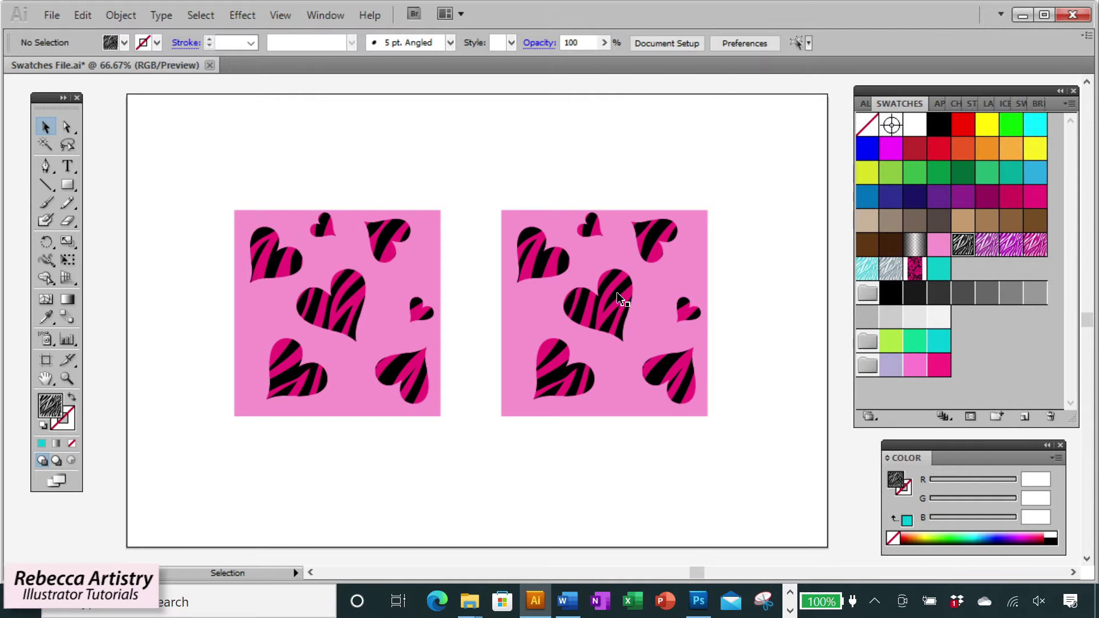
Isolate the copied square's zebra-filled hearts group for editing.
double_click(616, 292)
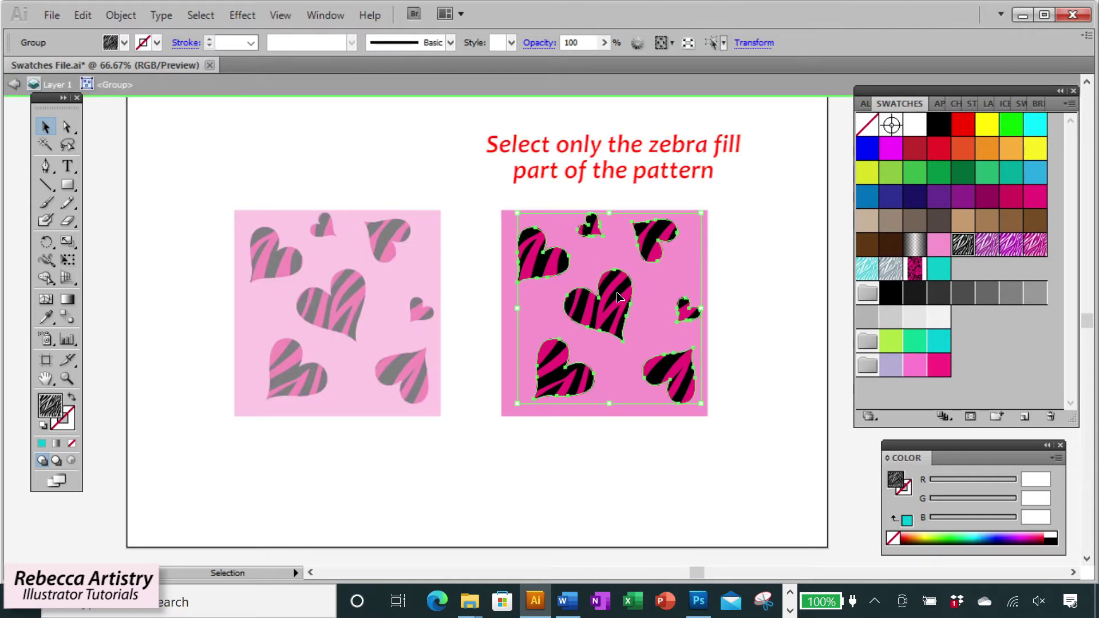
click(114, 14)
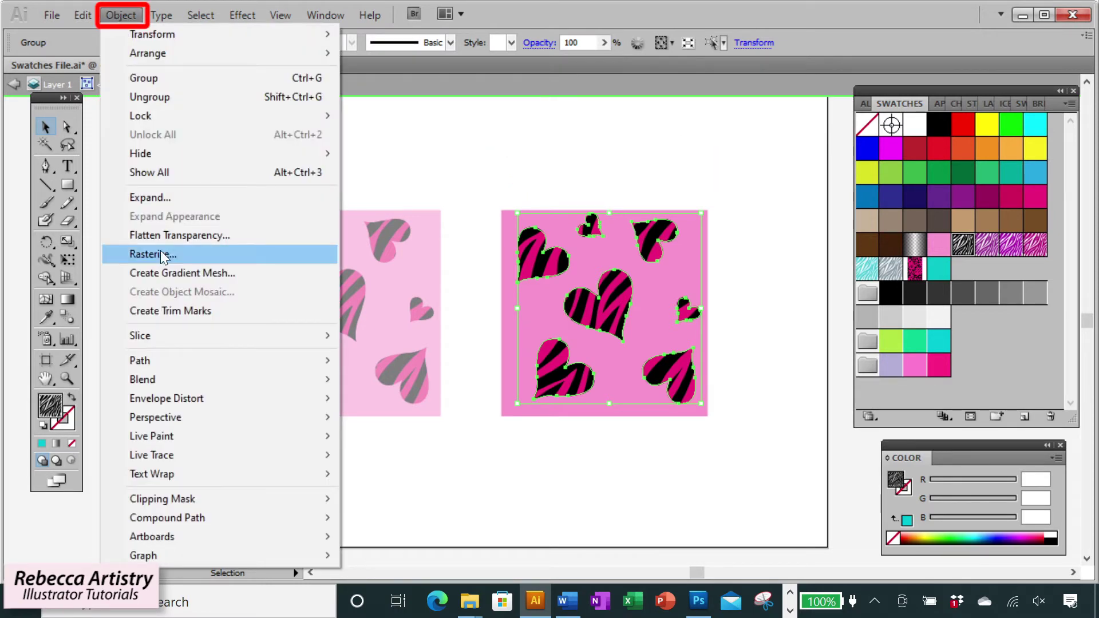
Test-rasterize the zebra hearts at 300 ppi with a white background, then undo it.
click(160, 256)
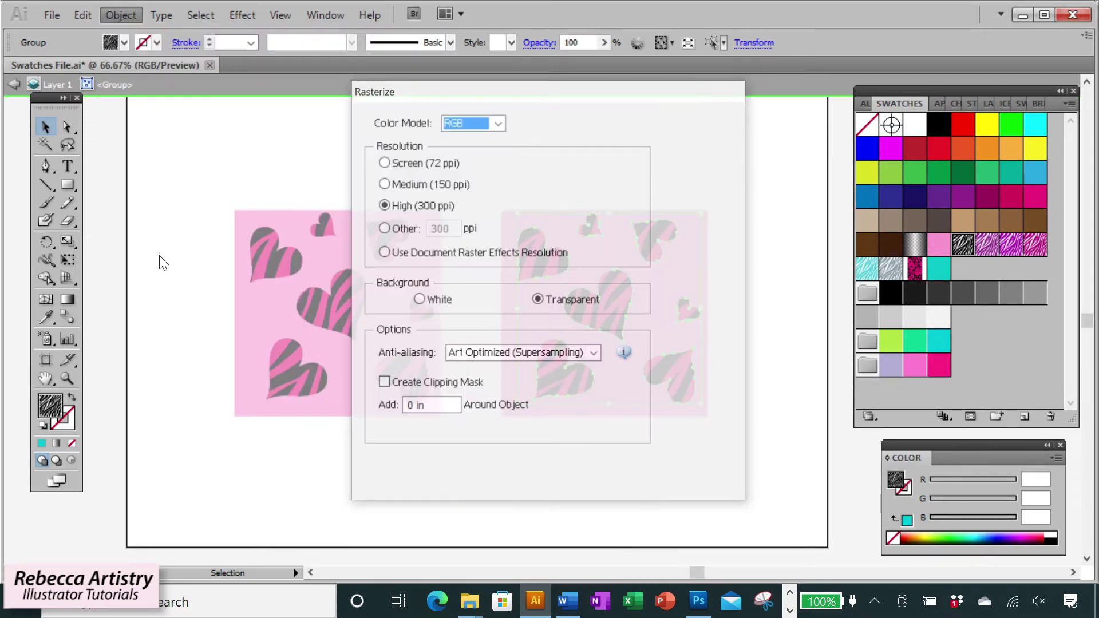
drag(567, 100, 314, 126)
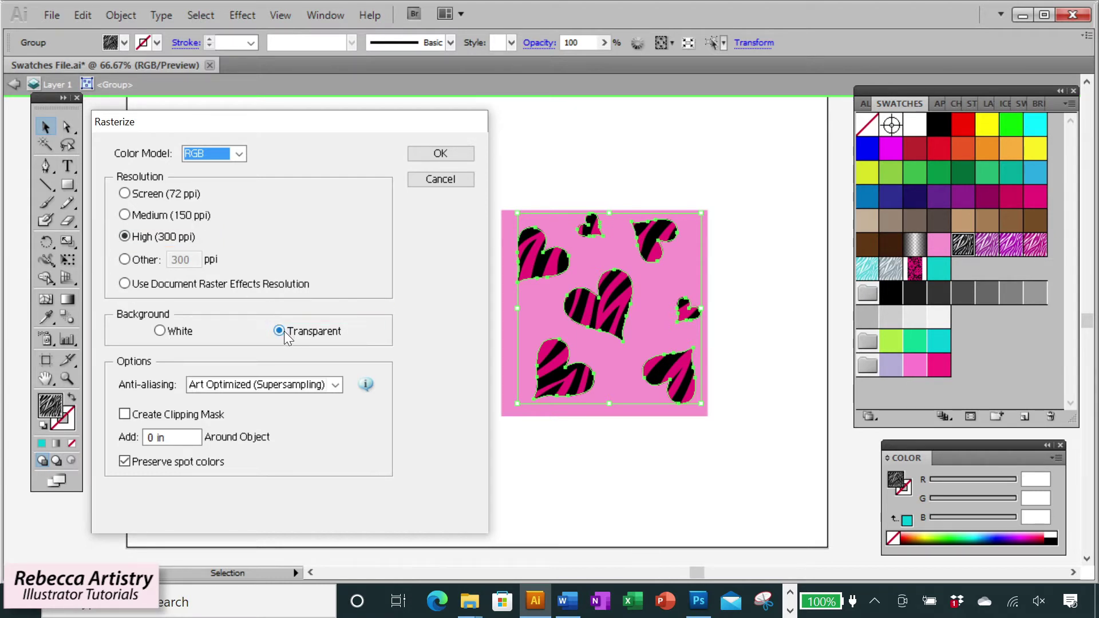
click(160, 331)
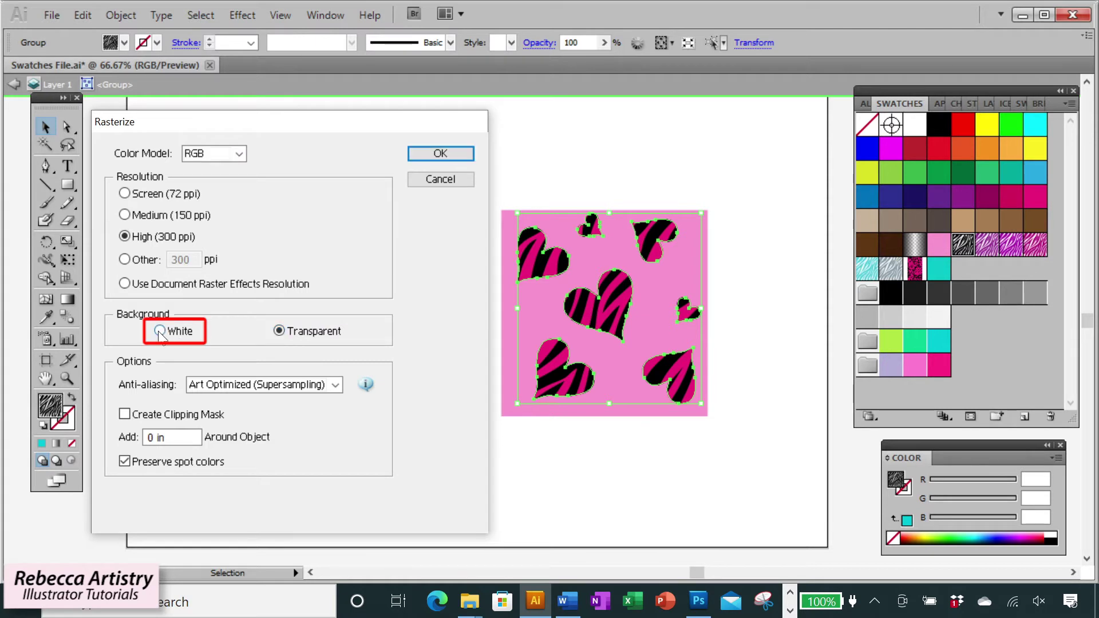
click(441, 153)
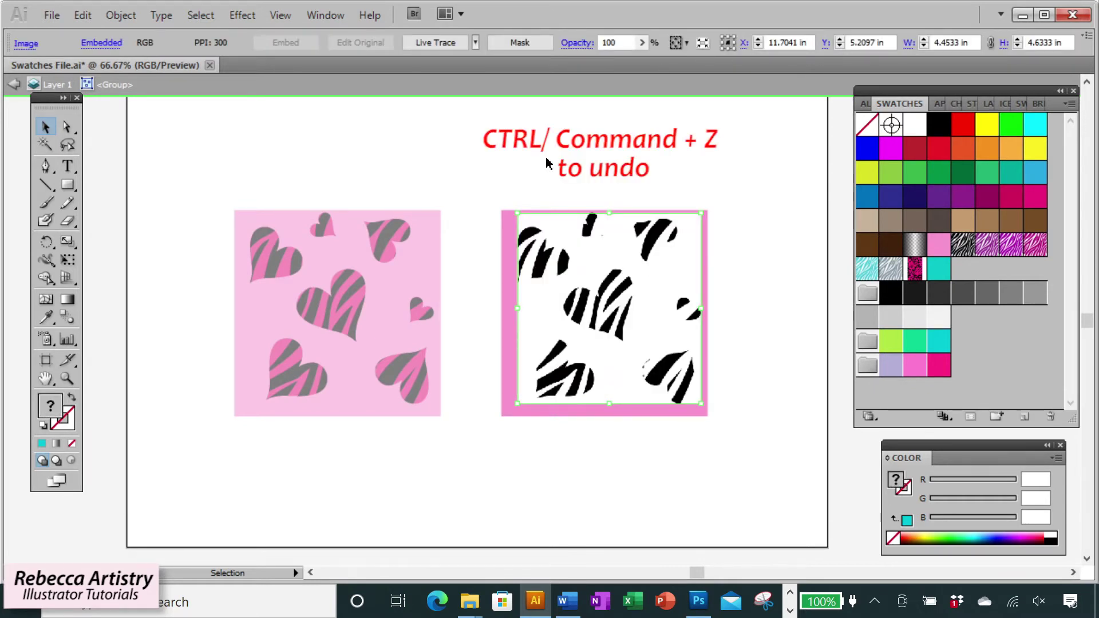
key(ctrl+z)
click(120, 15)
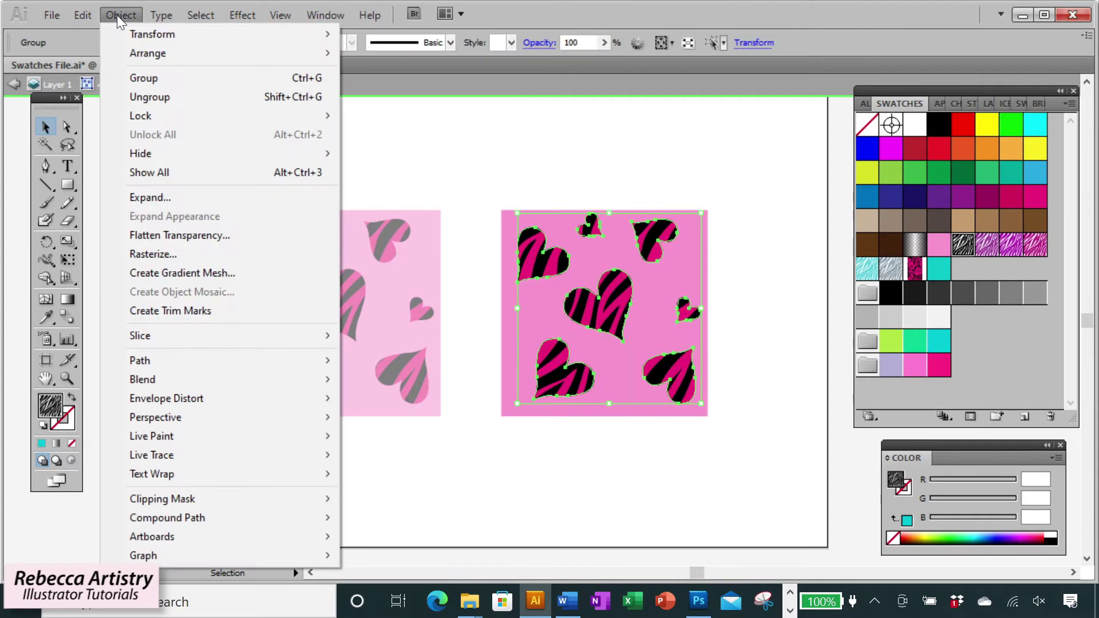
Rasterize the zebra hearts at 300 ppi with a transparent background and select the result.
click(181, 254)
click(279, 331)
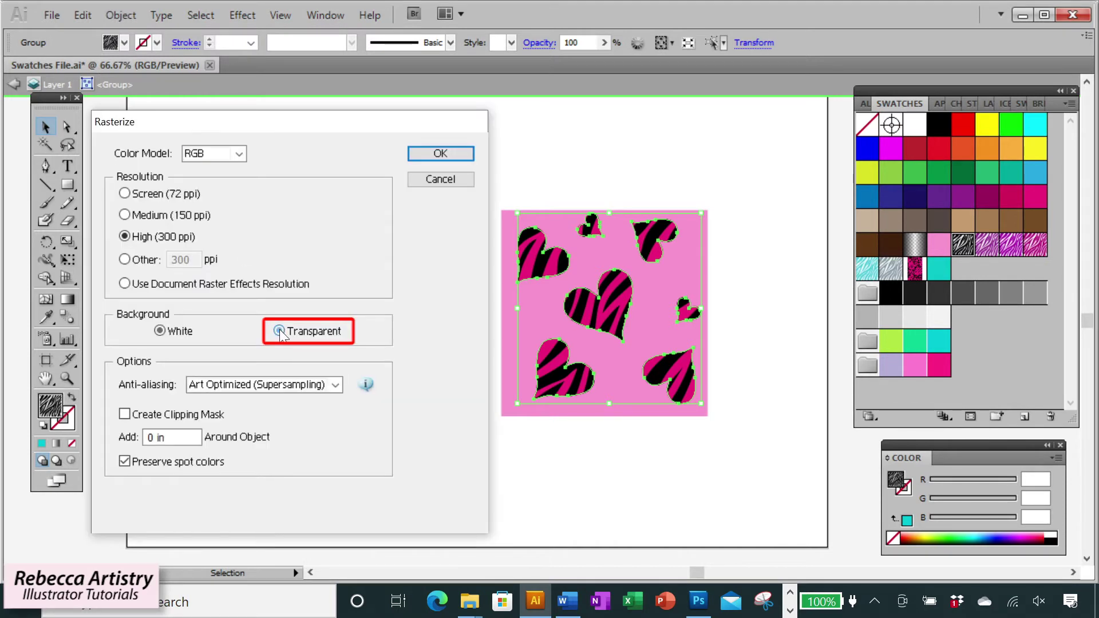
click(440, 155)
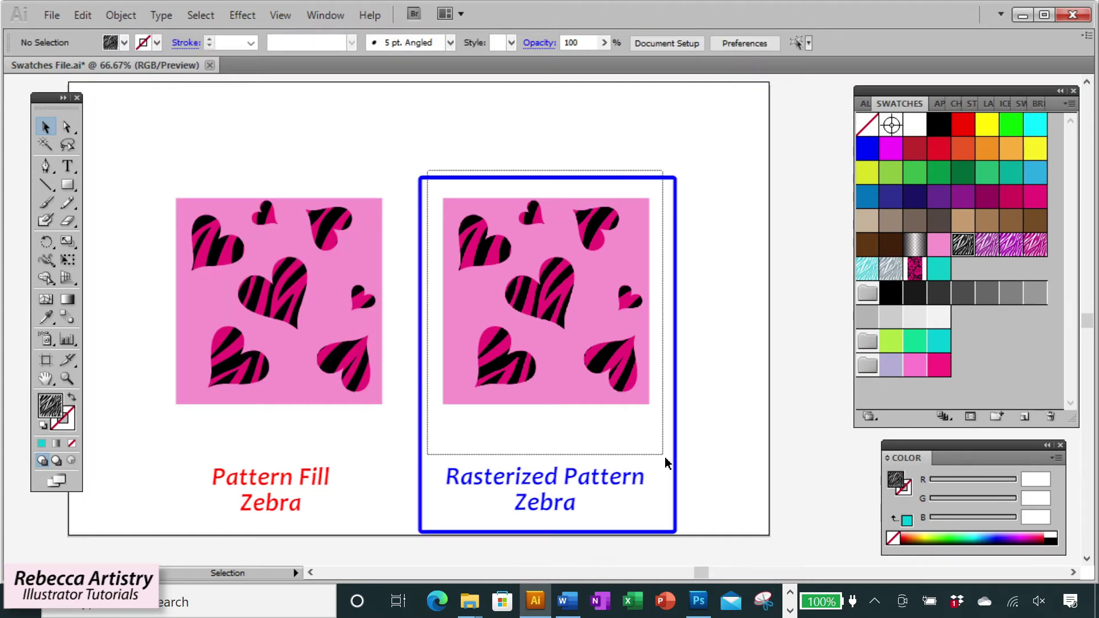
click(552, 298)
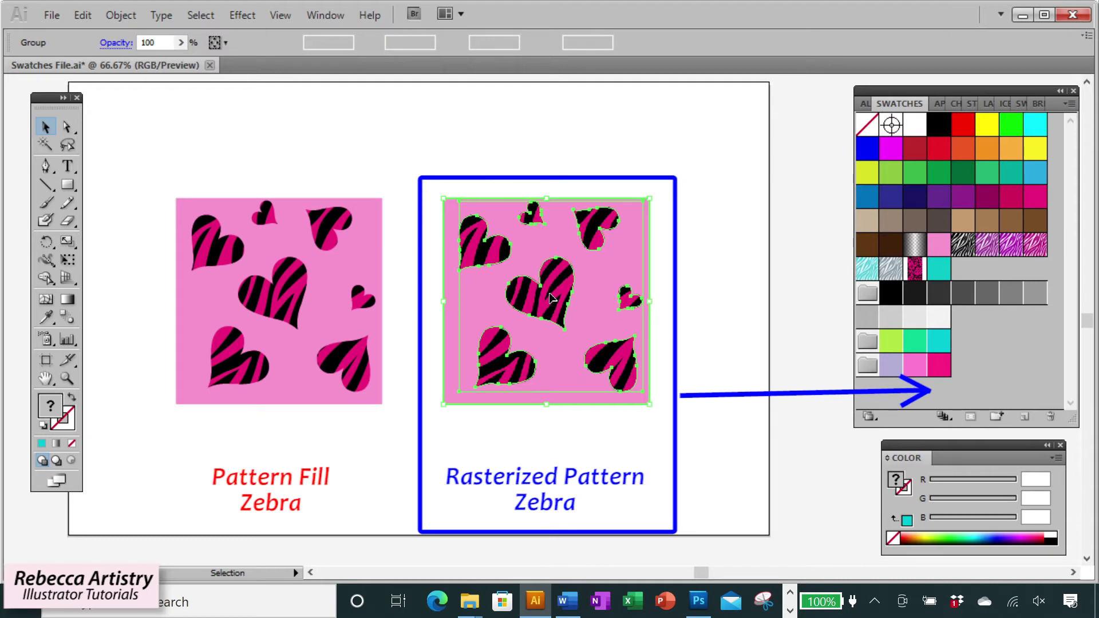
Save the rasterized zebra heart square as a new pattern swatch, then deselect the test rectangle.
drag(551, 297, 961, 277)
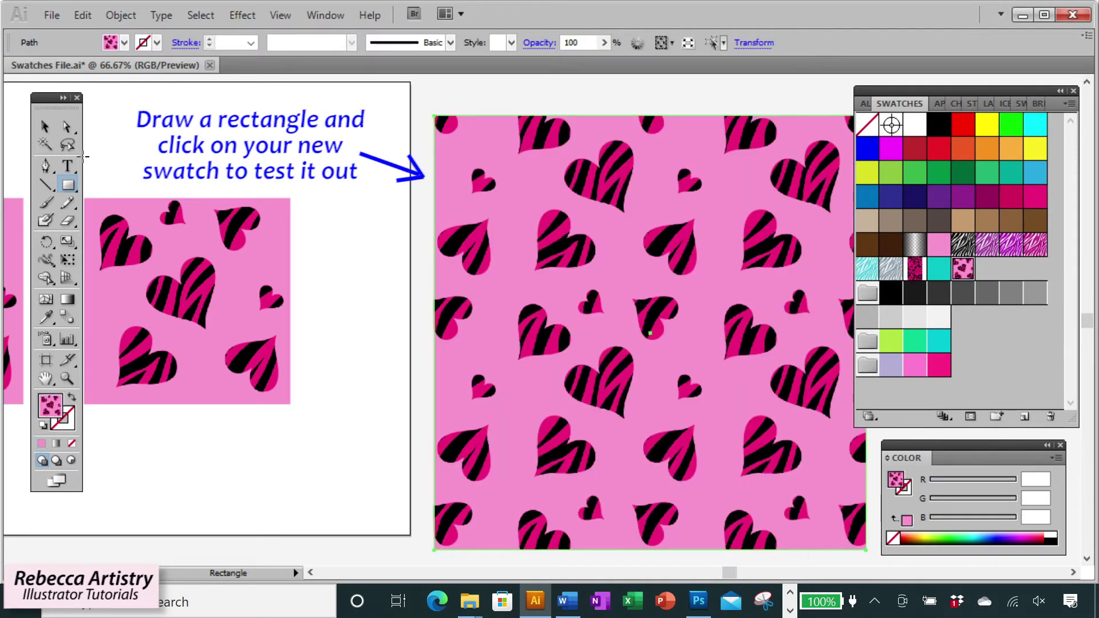
key(v)
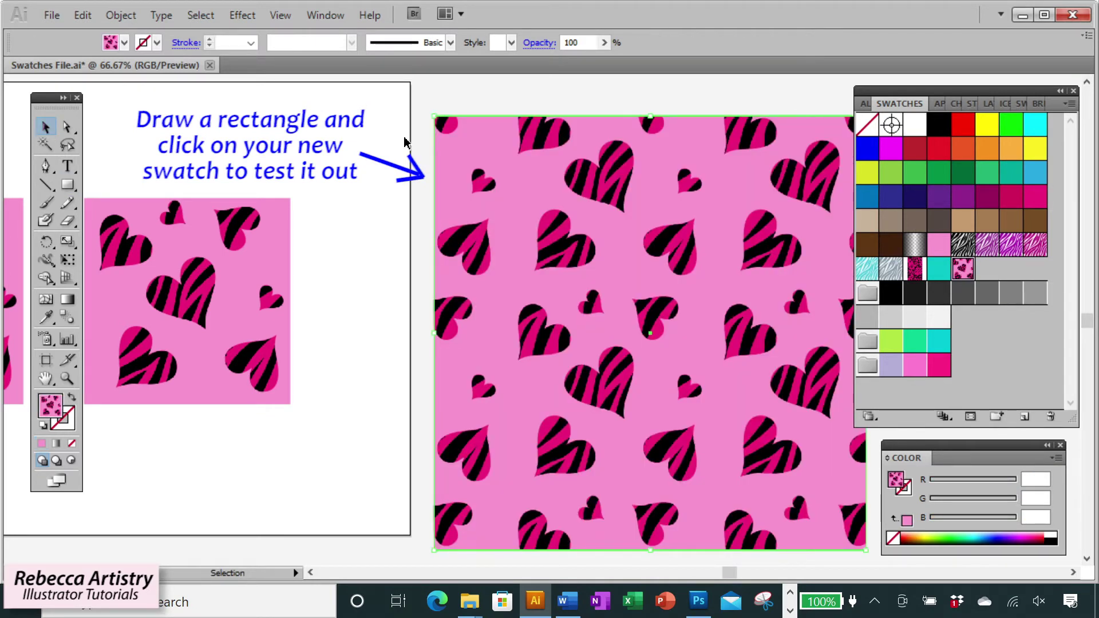
click(400, 140)
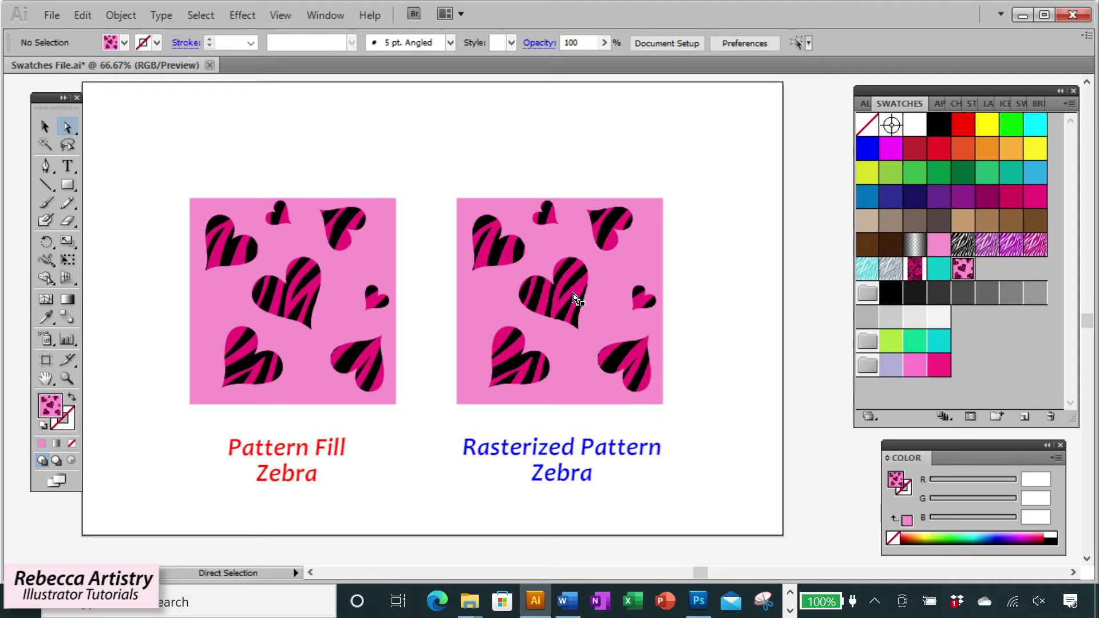
Move the rasterized zebra image out of the pink square, undo the move, and reselect it.
click(575, 297)
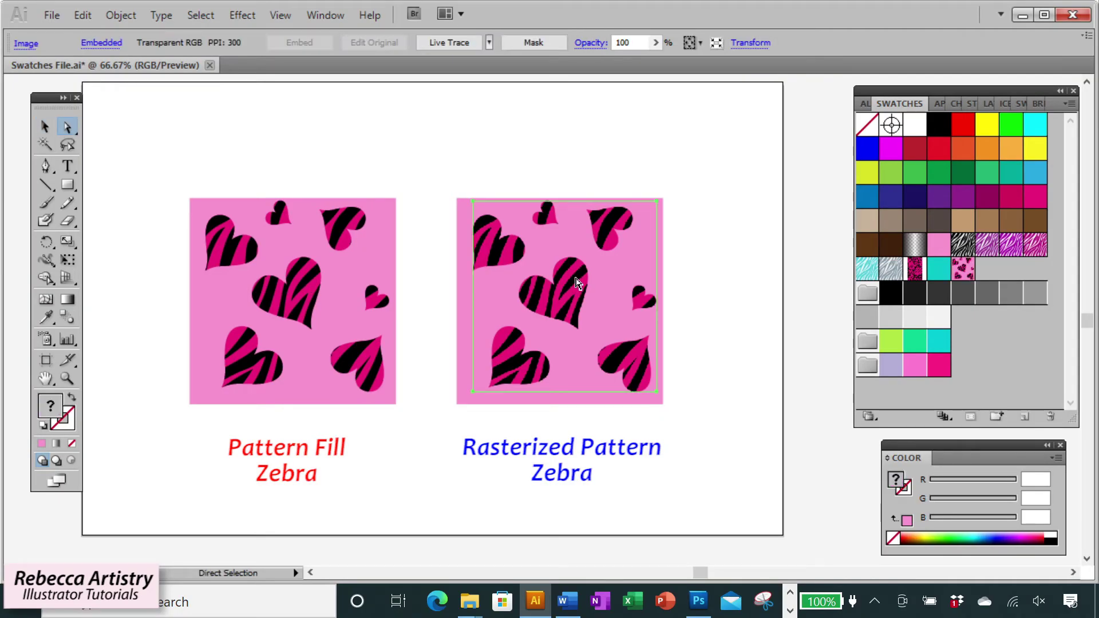
drag(577, 282, 641, 316)
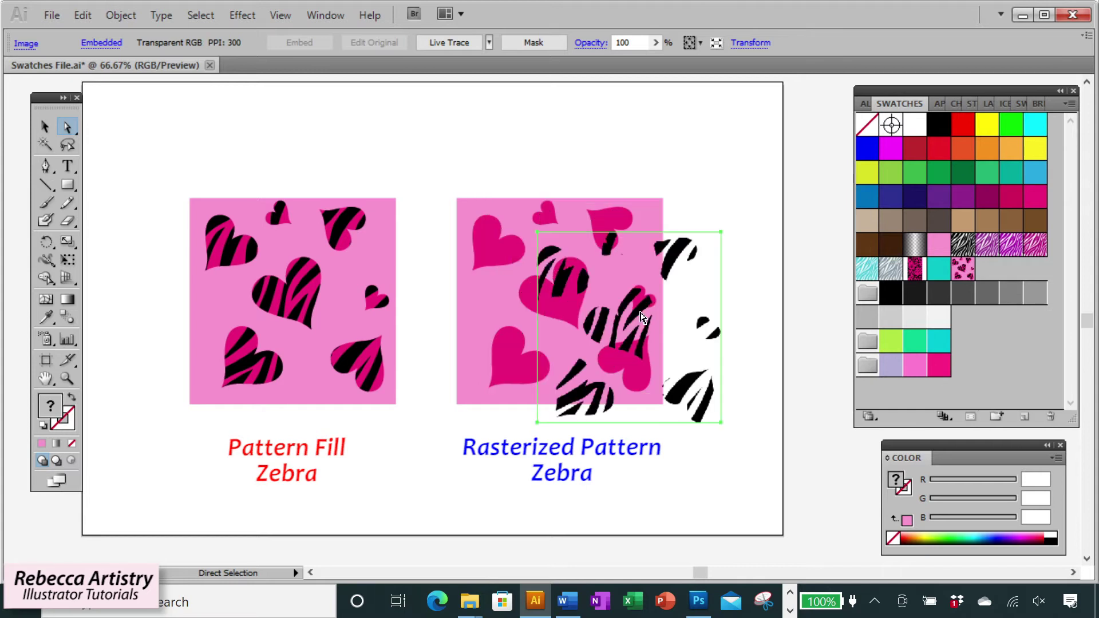
key(ctrl+z)
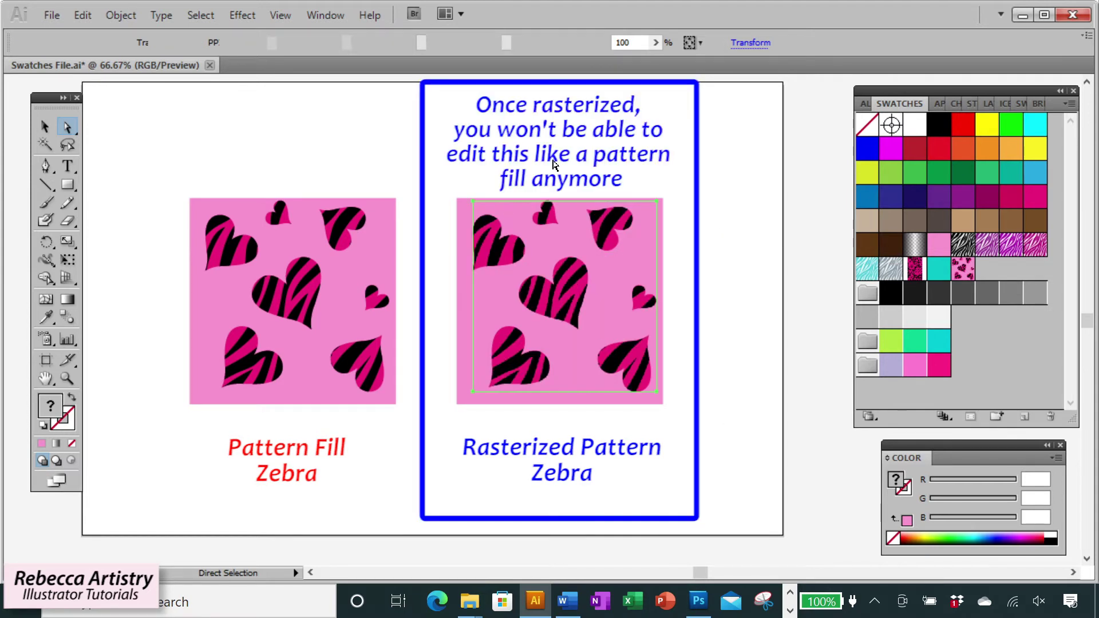
click(575, 281)
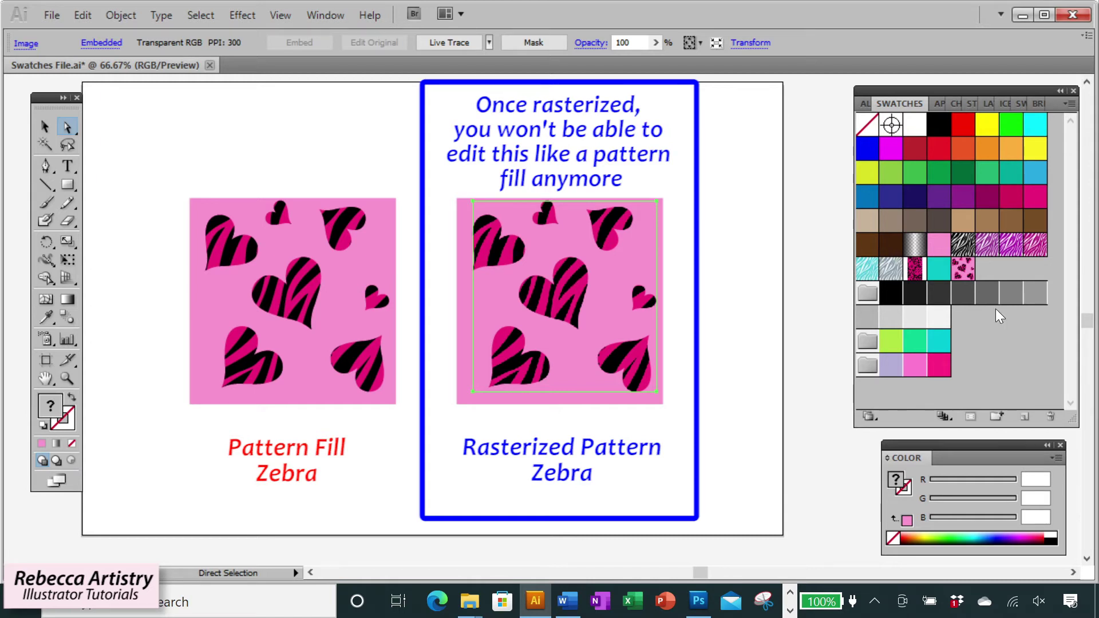
Isolate the left Pattern Fill Zebra group and select its inner zebra-filled hearts.
key(v)
click(303, 286)
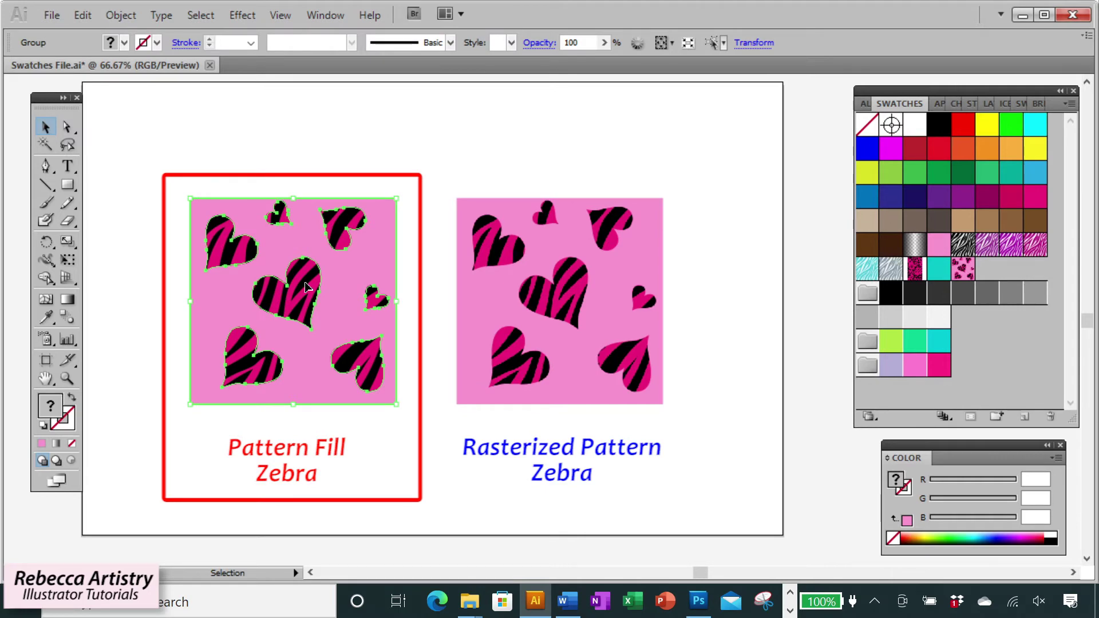
double_click(305, 283)
click(305, 280)
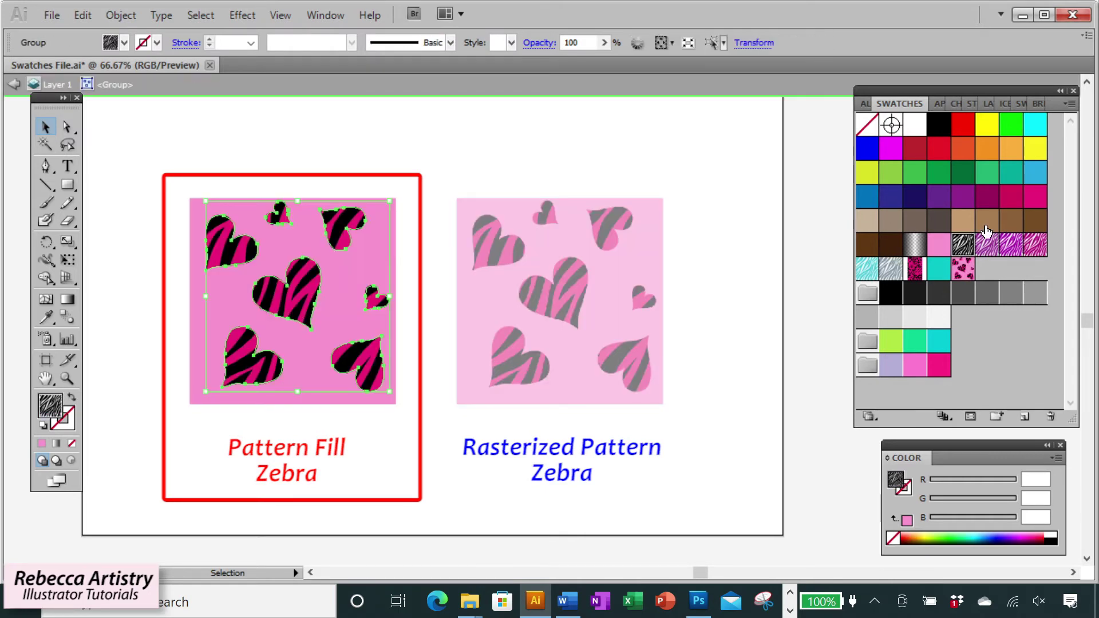
click(121, 15)
mouse_move(149, 30)
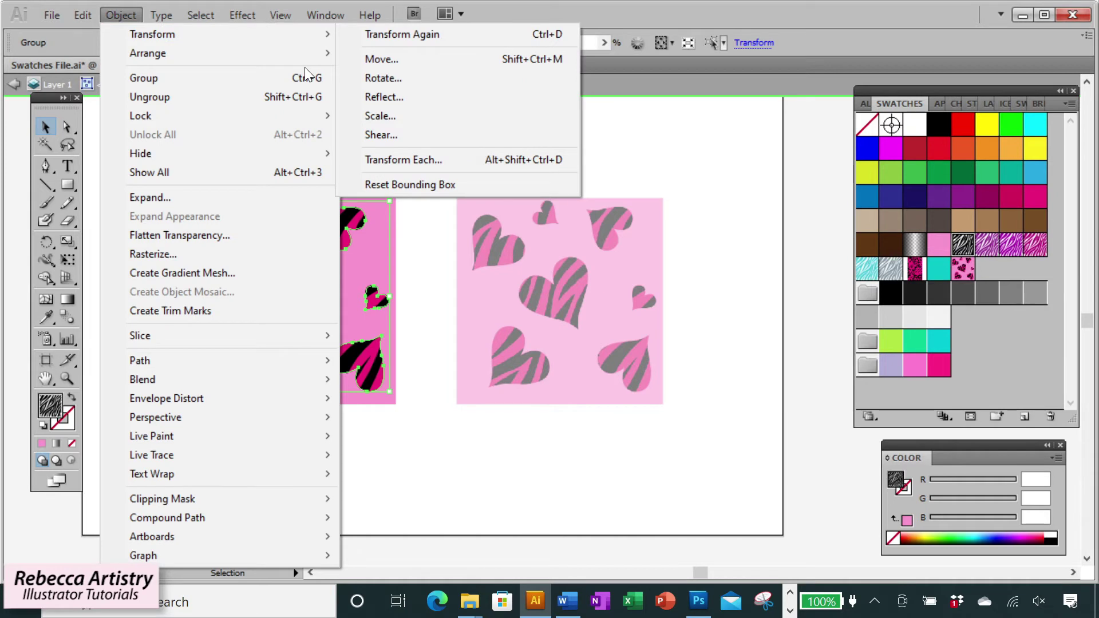
Preview a 45° rotation of the hearts' pattern, then cancel without applying.
click(398, 77)
click(604, 346)
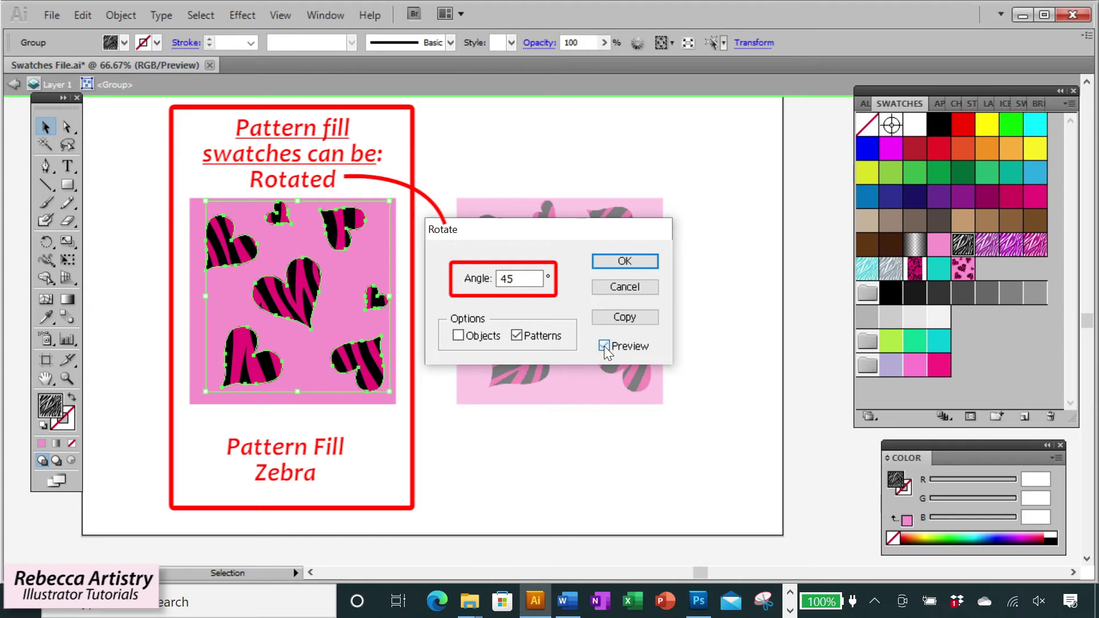
click(603, 346)
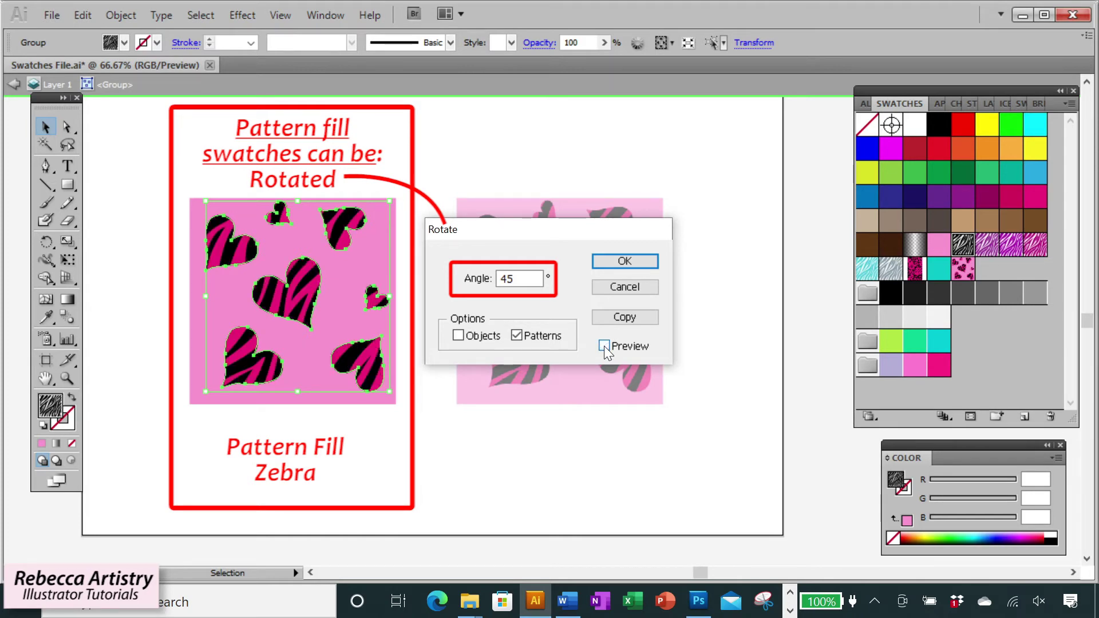
key(Escape)
Preview scaling the pattern to 200% with stroke and effect scaling turned off.
click(121, 15)
mouse_move(135, 32)
click(385, 112)
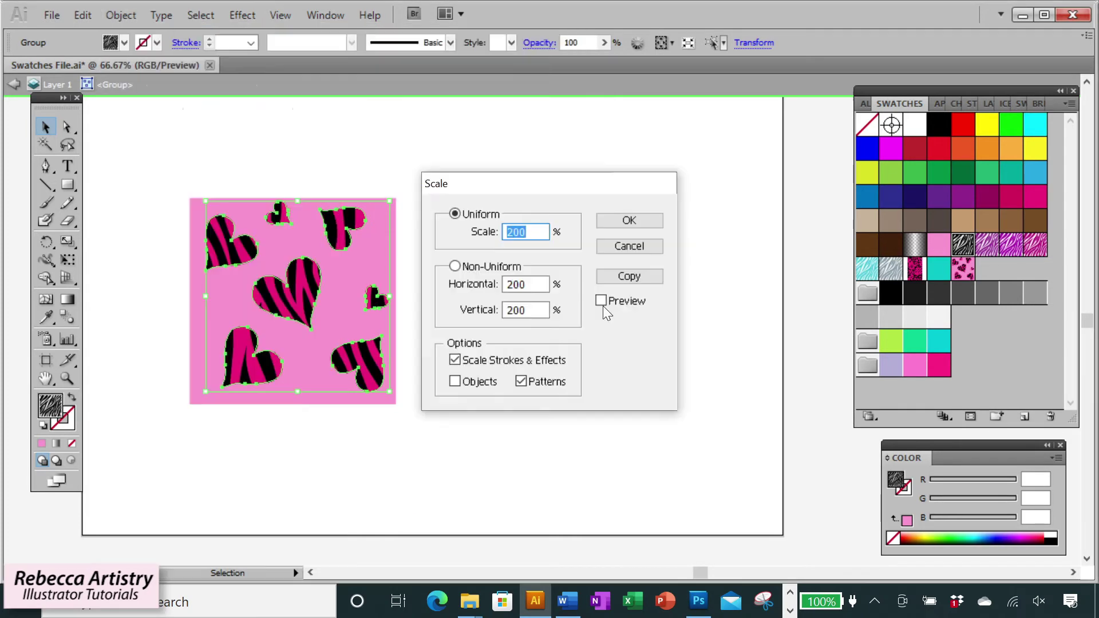
click(472, 360)
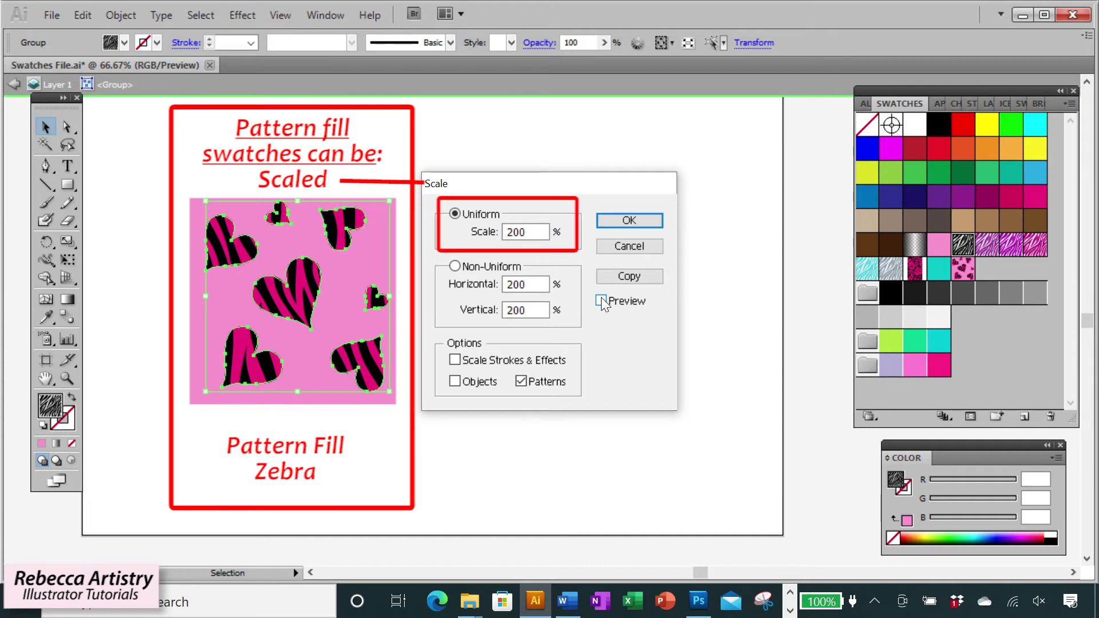
click(601, 301)
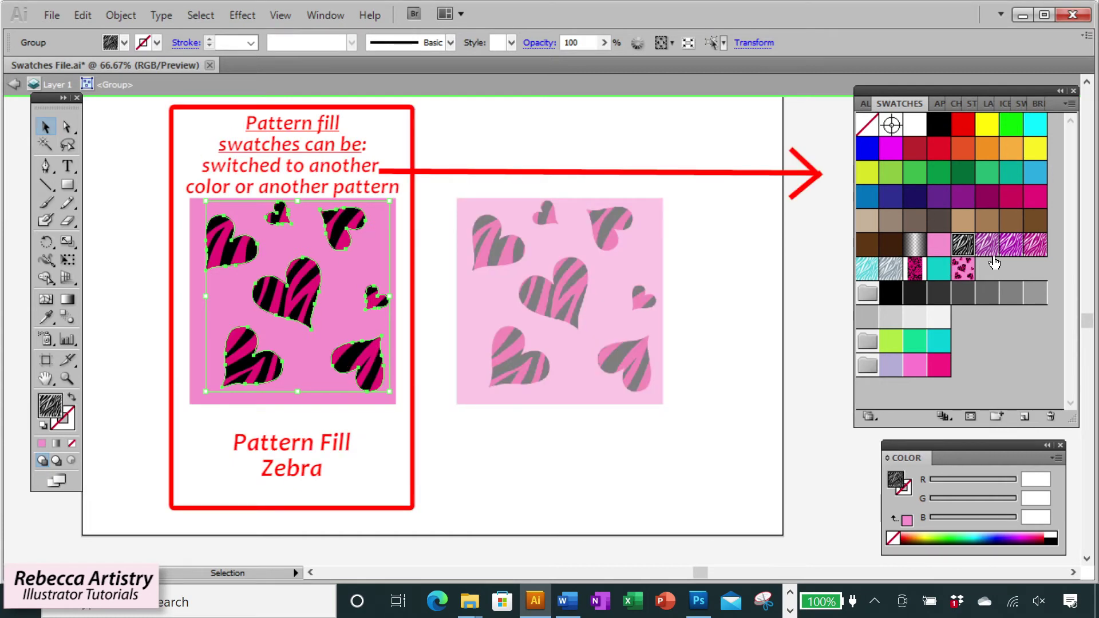
Try purple, cyan, grey zebra and black lace fills, restore black zebra, and exit isolation mode.
click(988, 246)
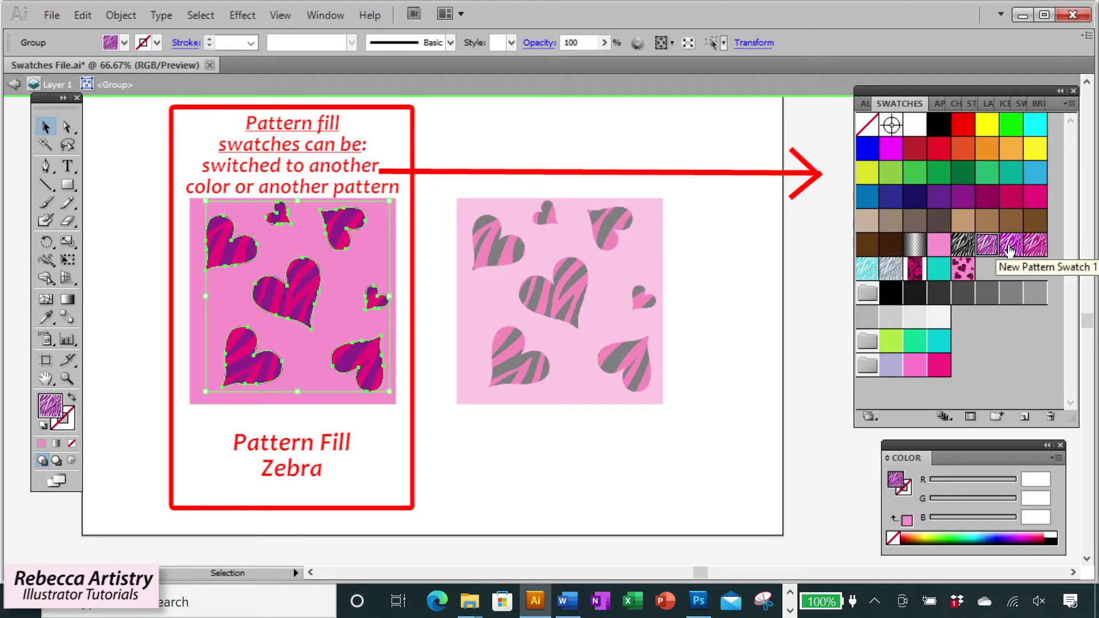
click(1011, 248)
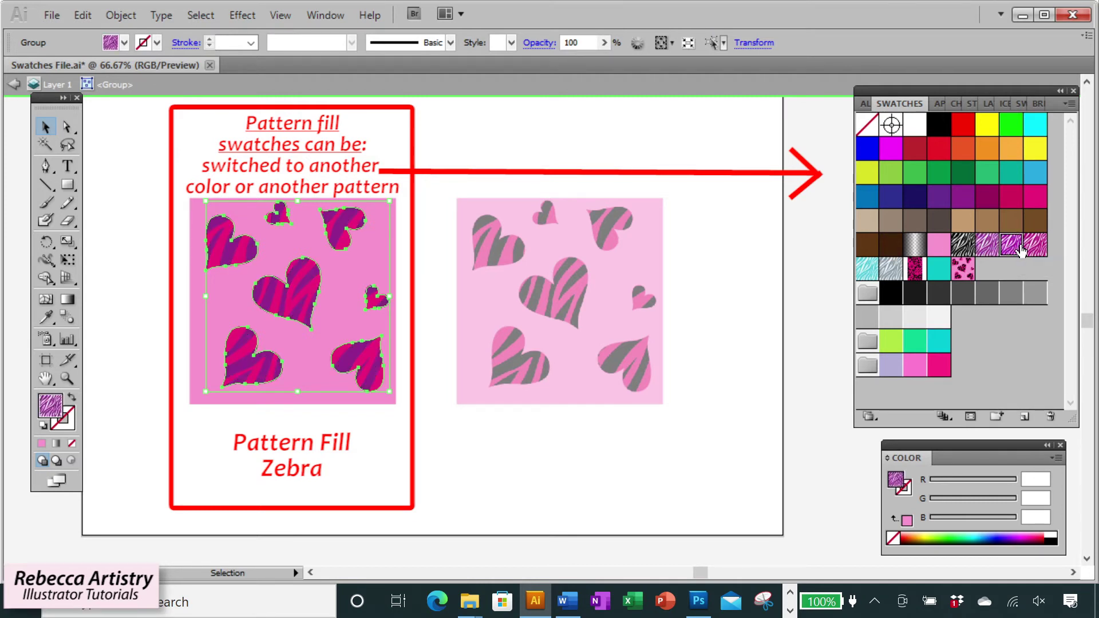
click(867, 268)
click(891, 268)
click(915, 269)
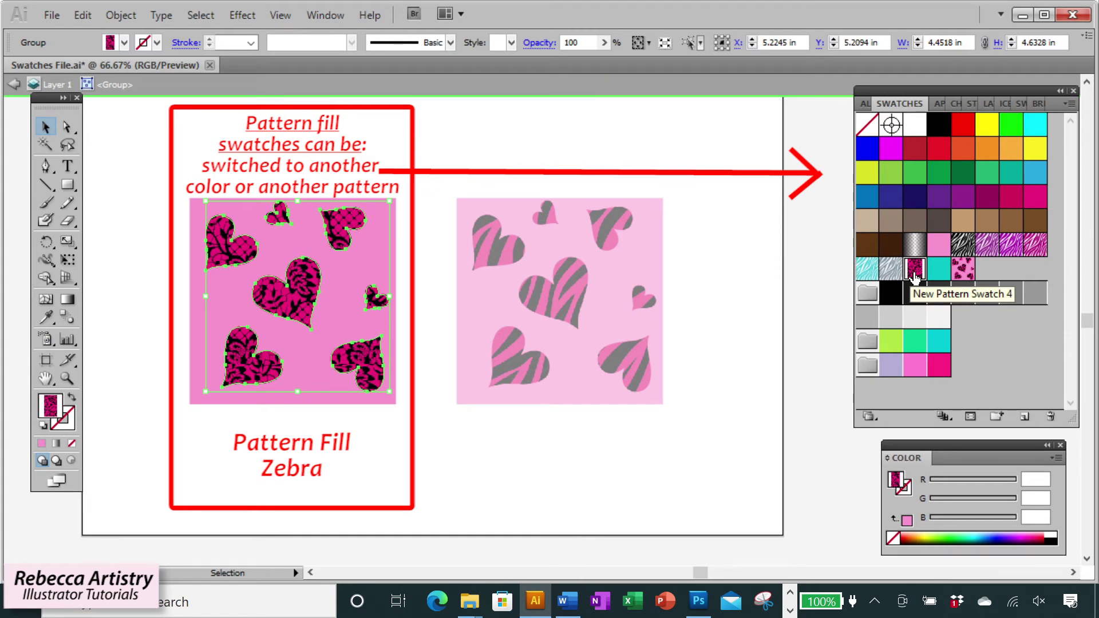
click(963, 245)
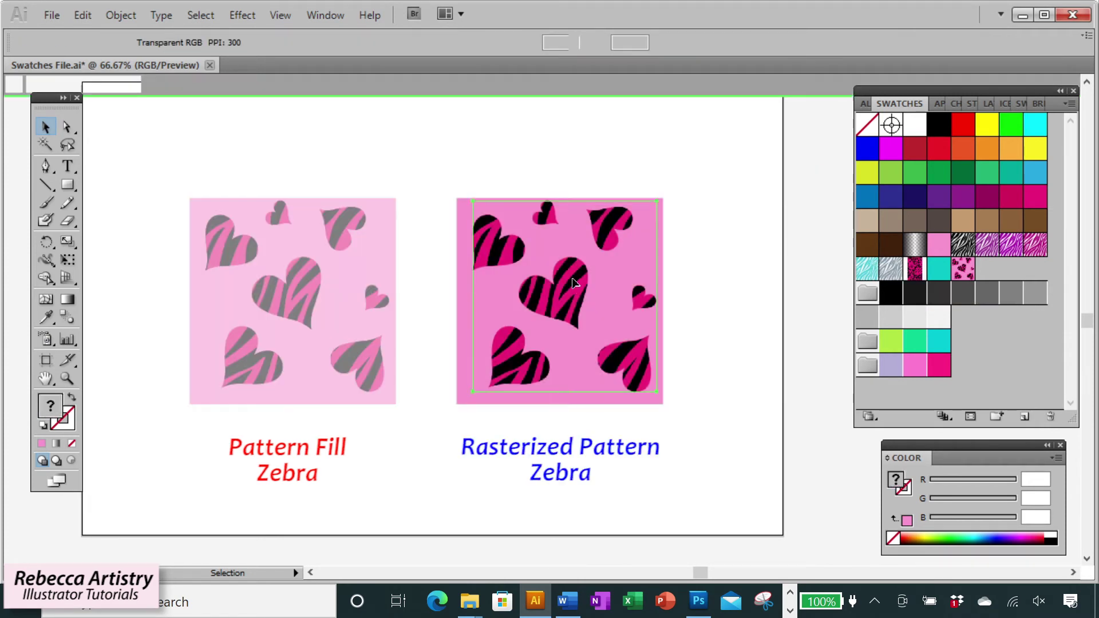
click(981, 248)
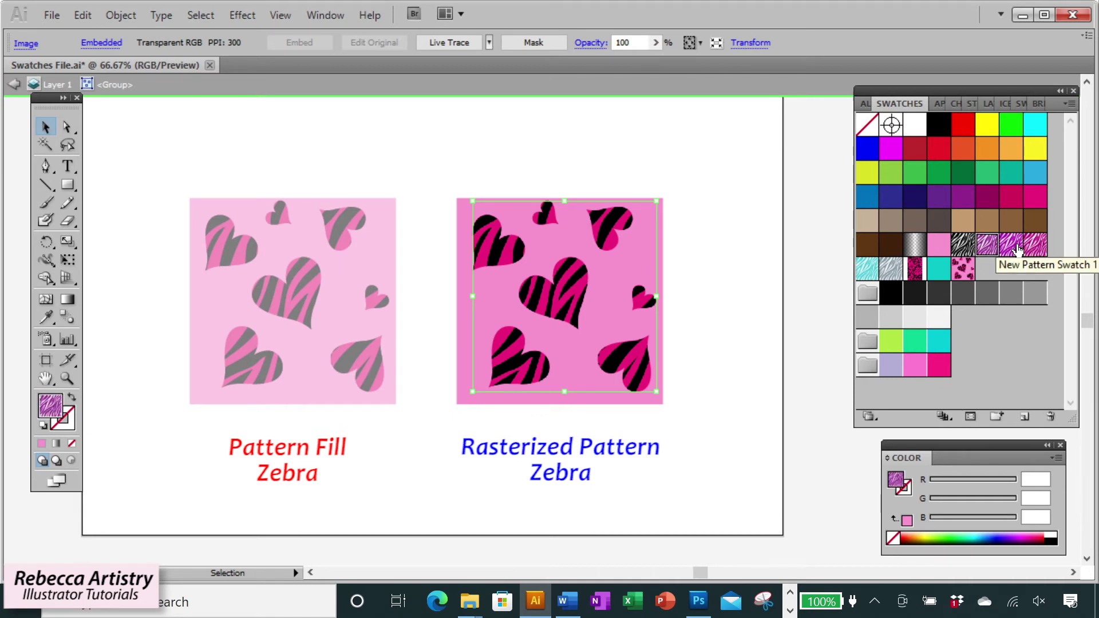
double_click(434, 165)
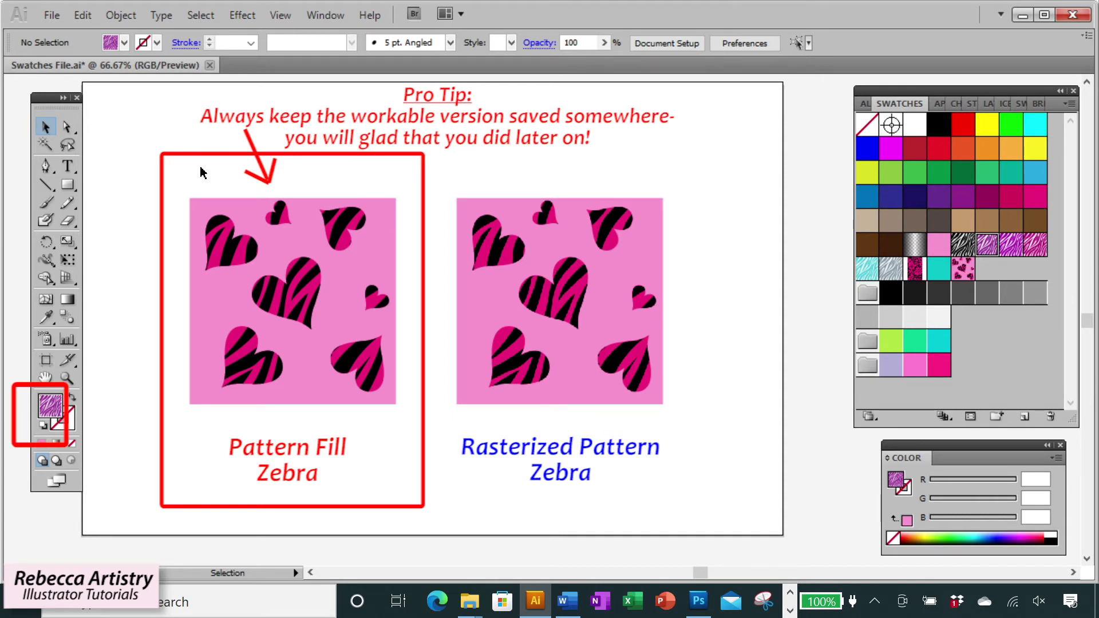
click(258, 240)
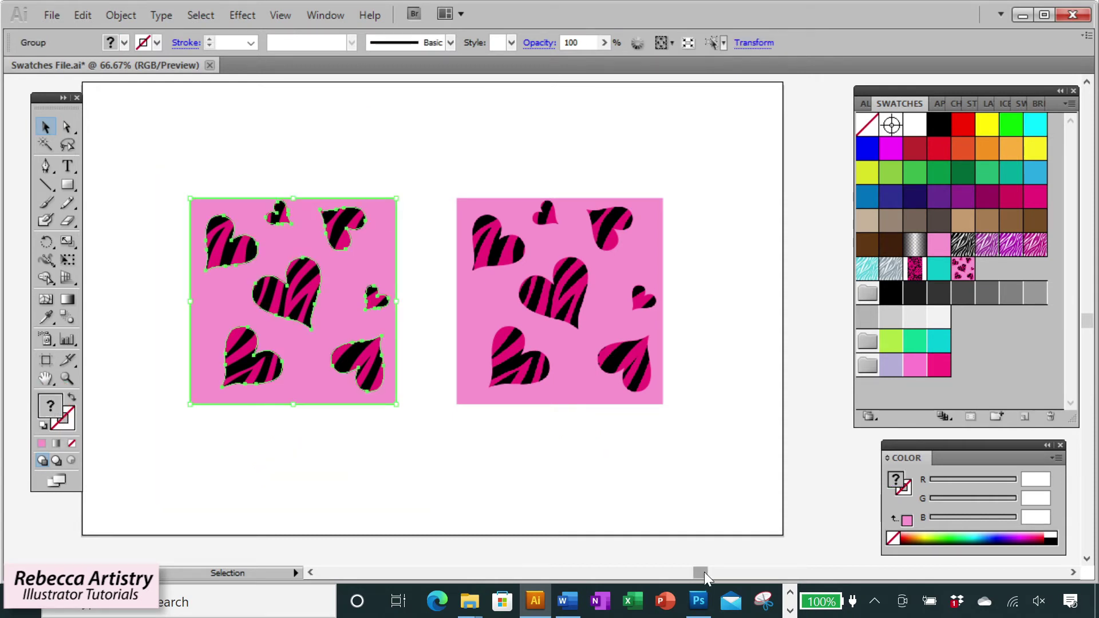
Paste the zebra hearts in front (Ctrl+F) onto a new backup layer in the Layers panel.
drag(704, 572, 688, 572)
drag(513, 375, 143, 375)
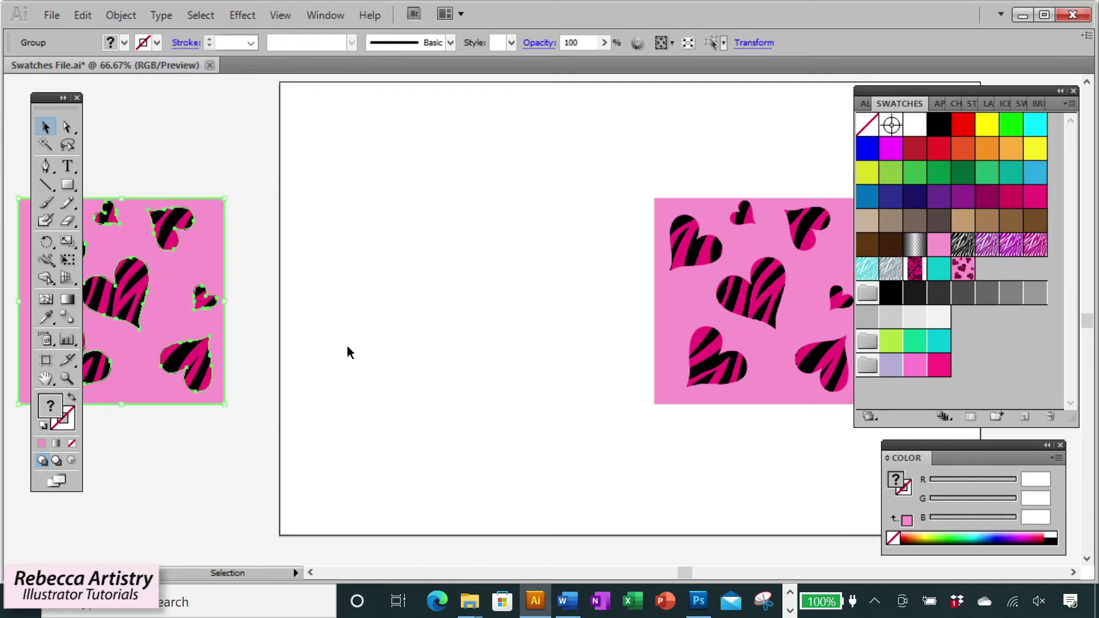
click(404, 360)
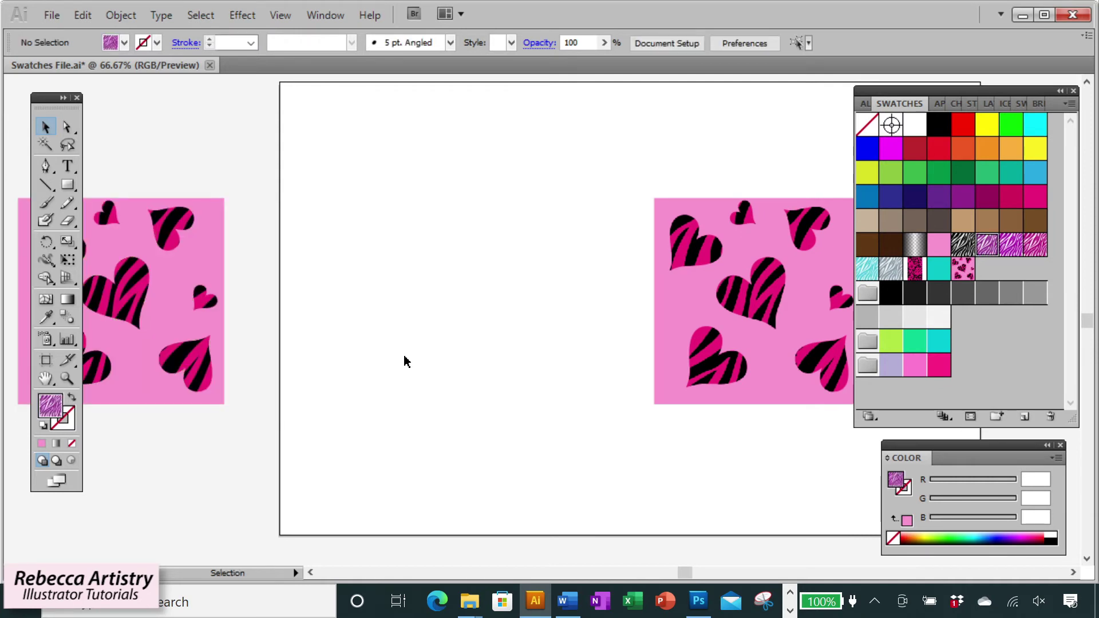
scroll(404, 361, left, 3)
key(F7)
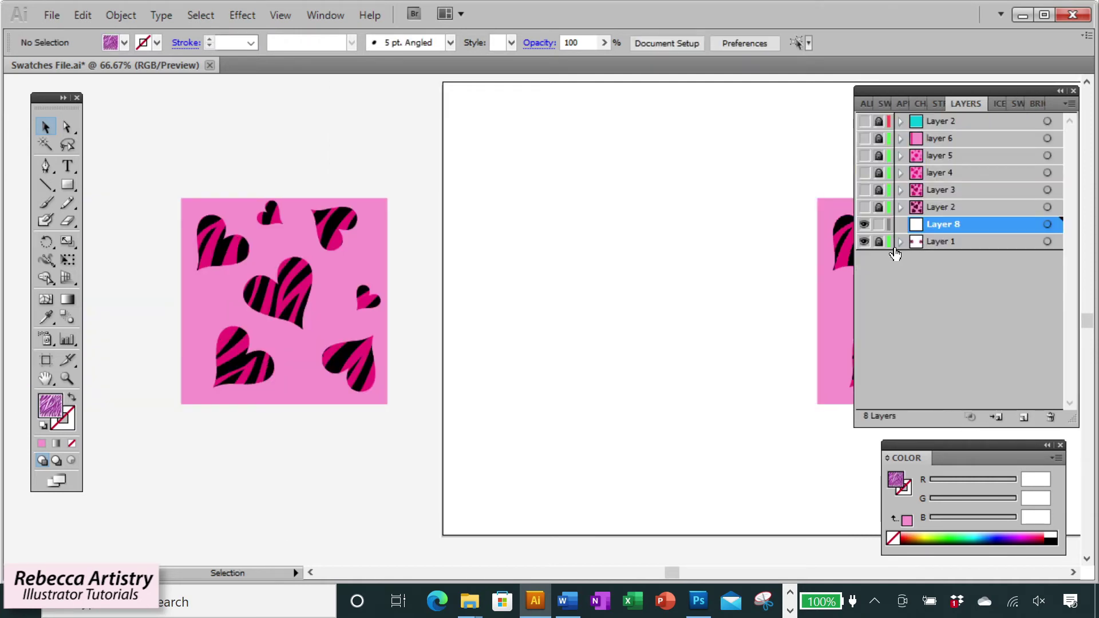
key(ctrl+f)
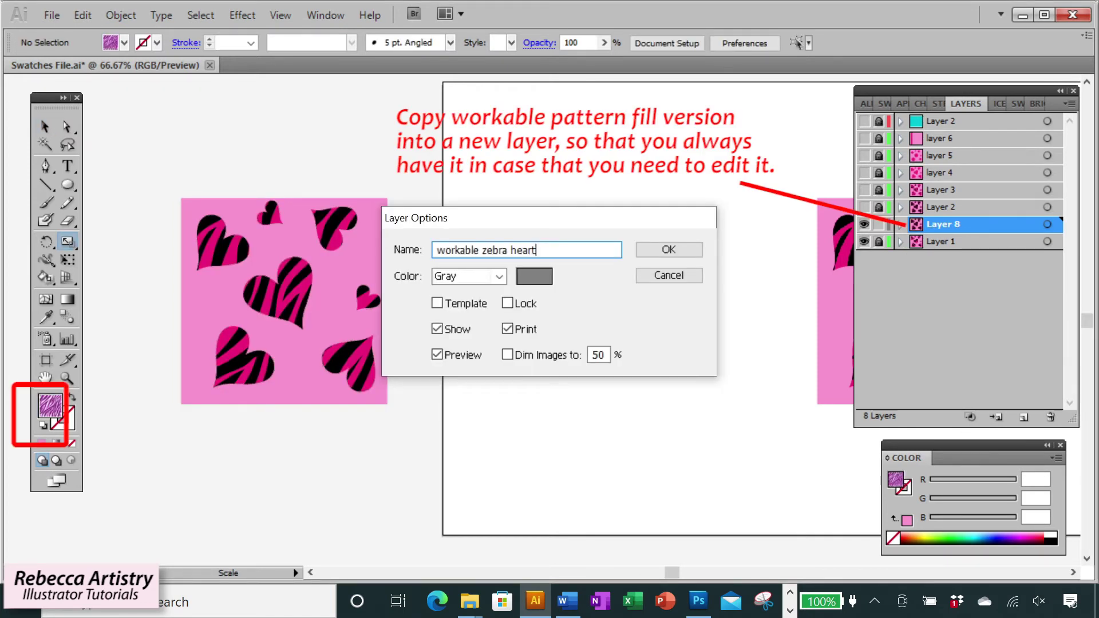
text(s)
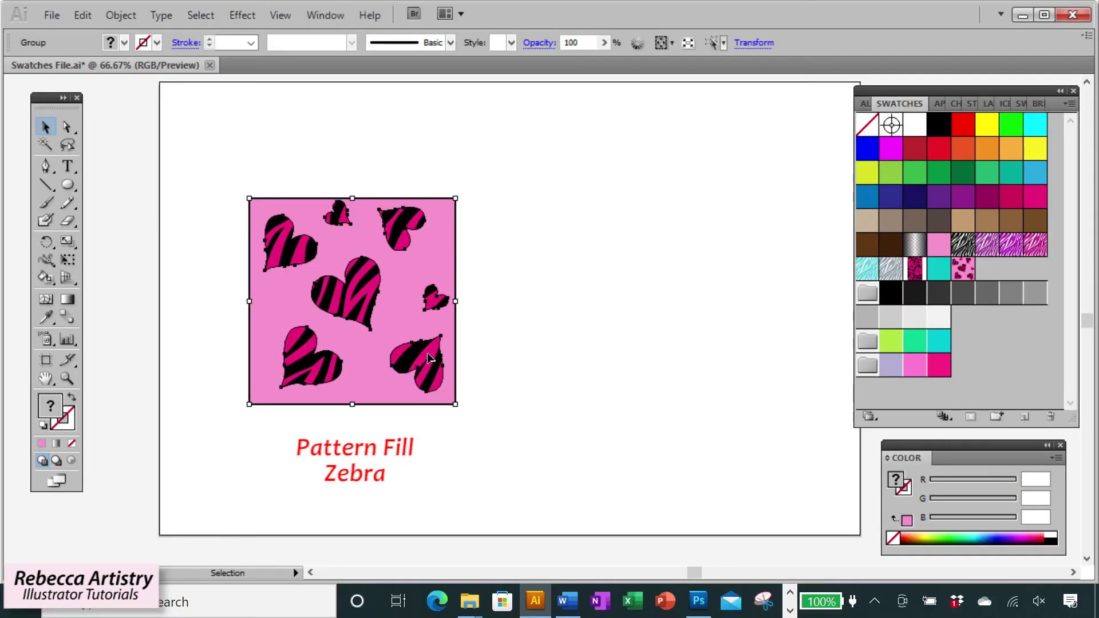
Inside the zebra-heart group, Alt-drag a copy of the pattern square to the right.
double_click(365, 287)
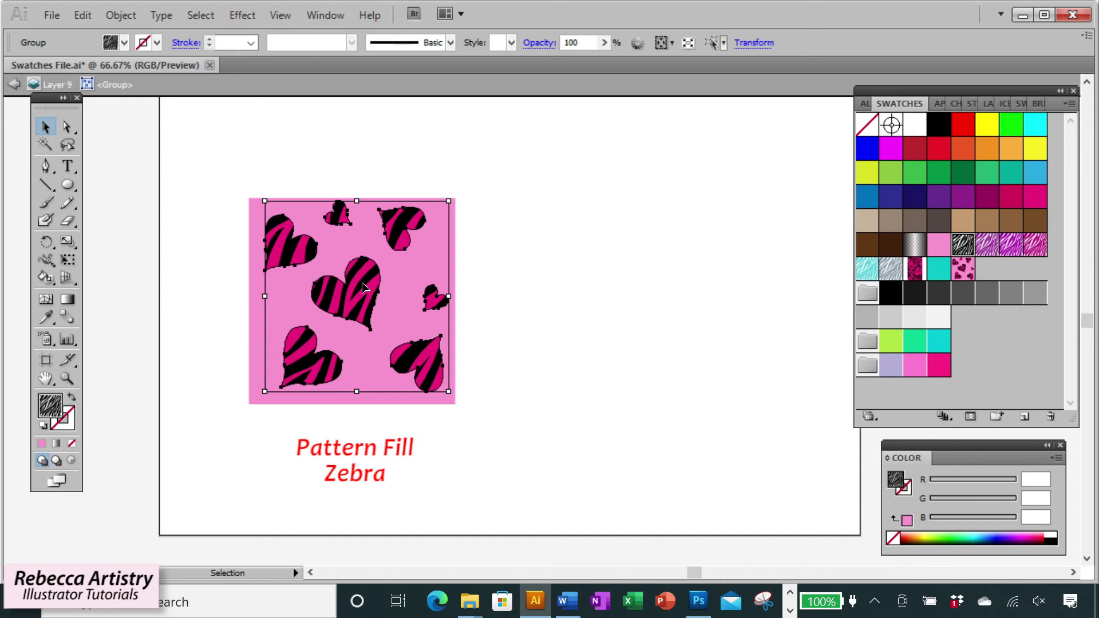
click(438, 399)
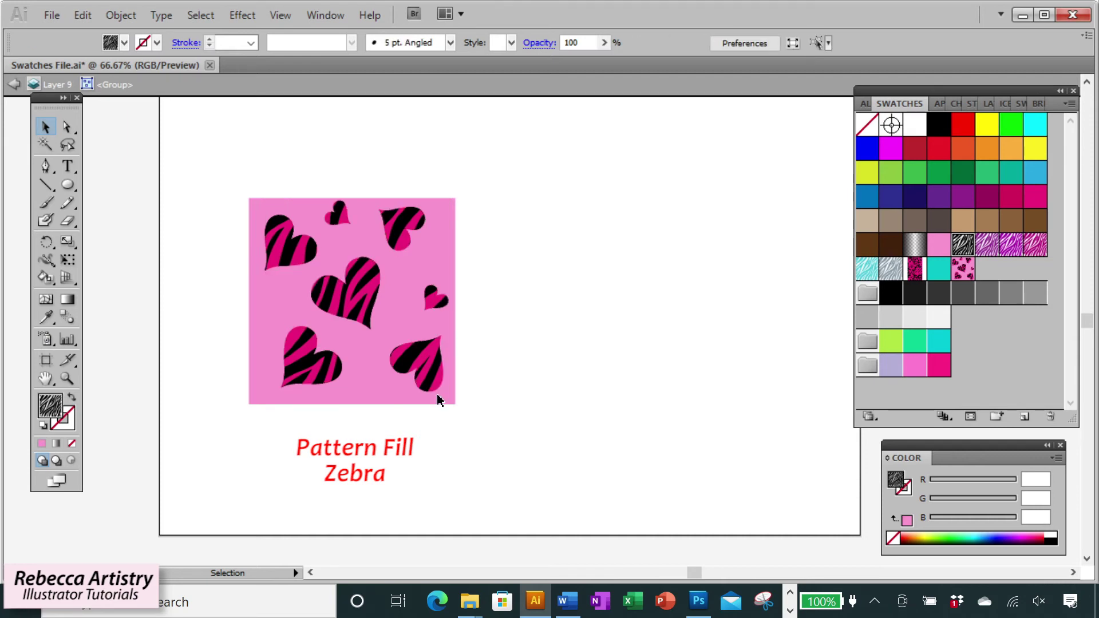
drag(438, 400, 697, 383)
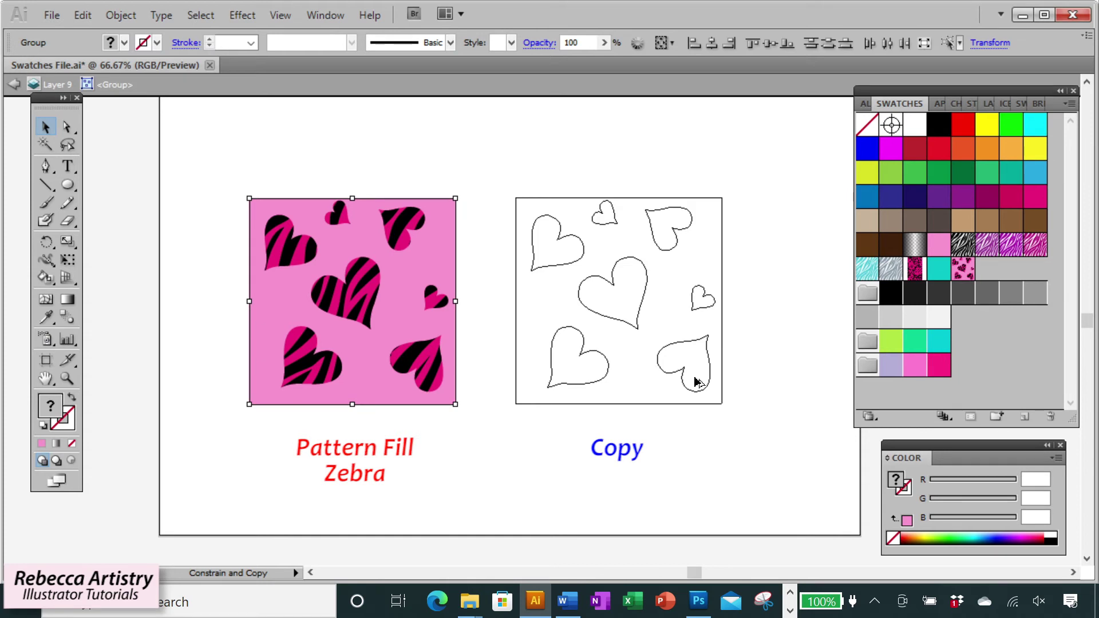
drag(697, 383, 696, 381)
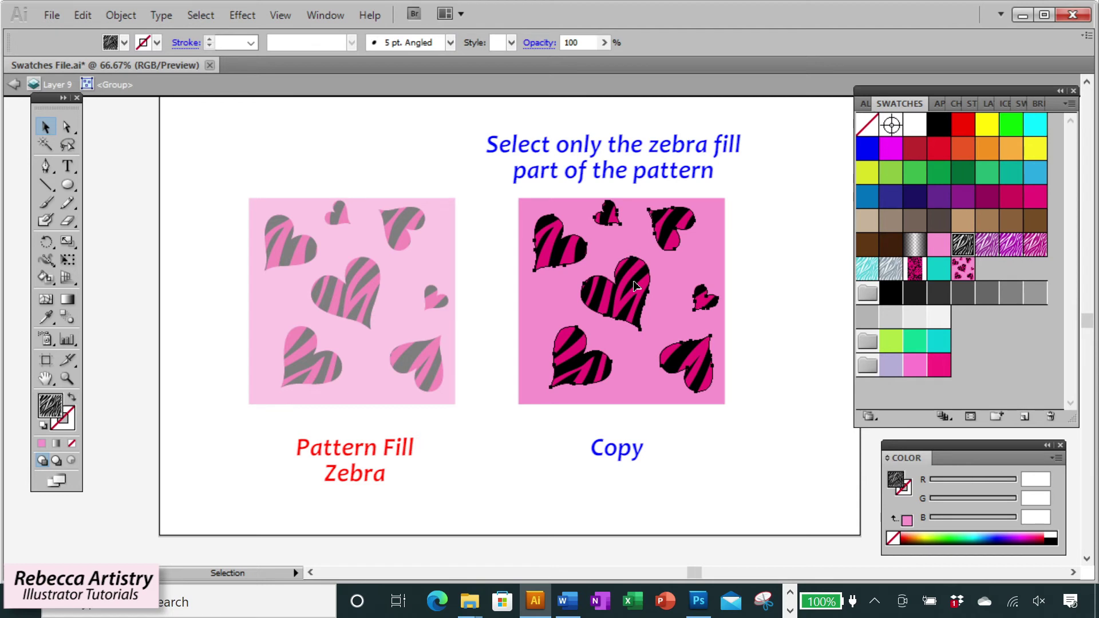
Expand the copy's zebra fill into vector shapes with Object > Expand.
click(120, 15)
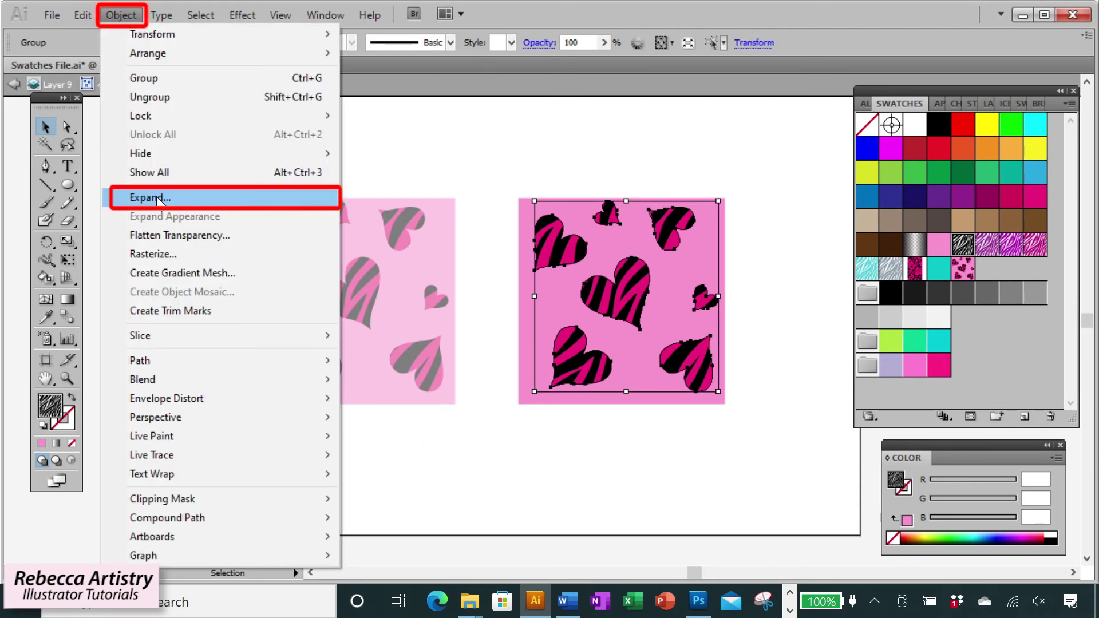
click(162, 200)
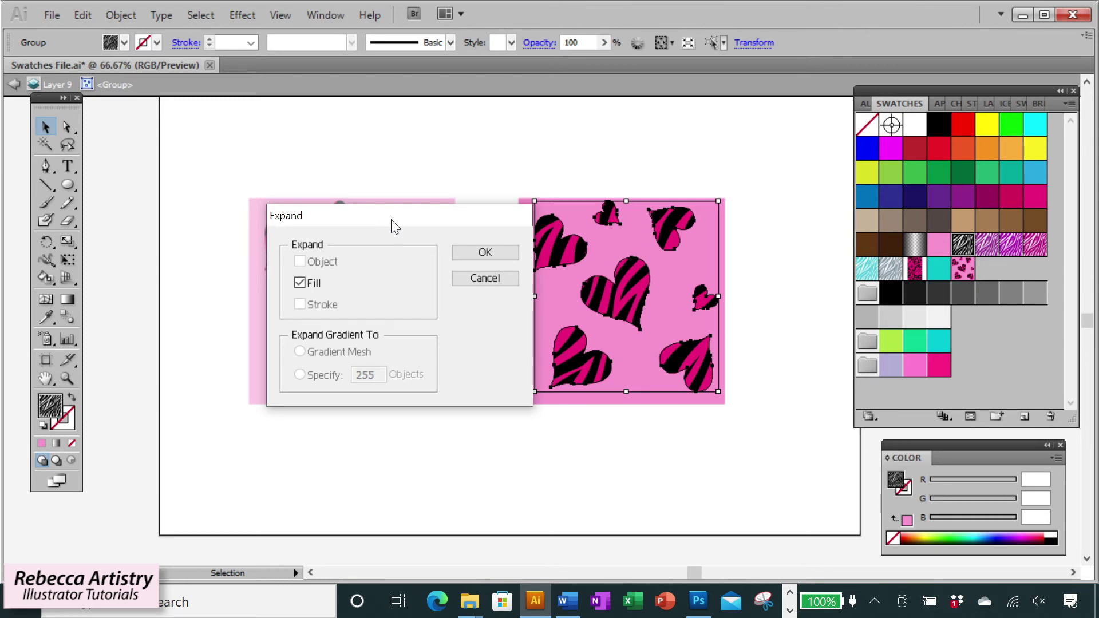
click(493, 253)
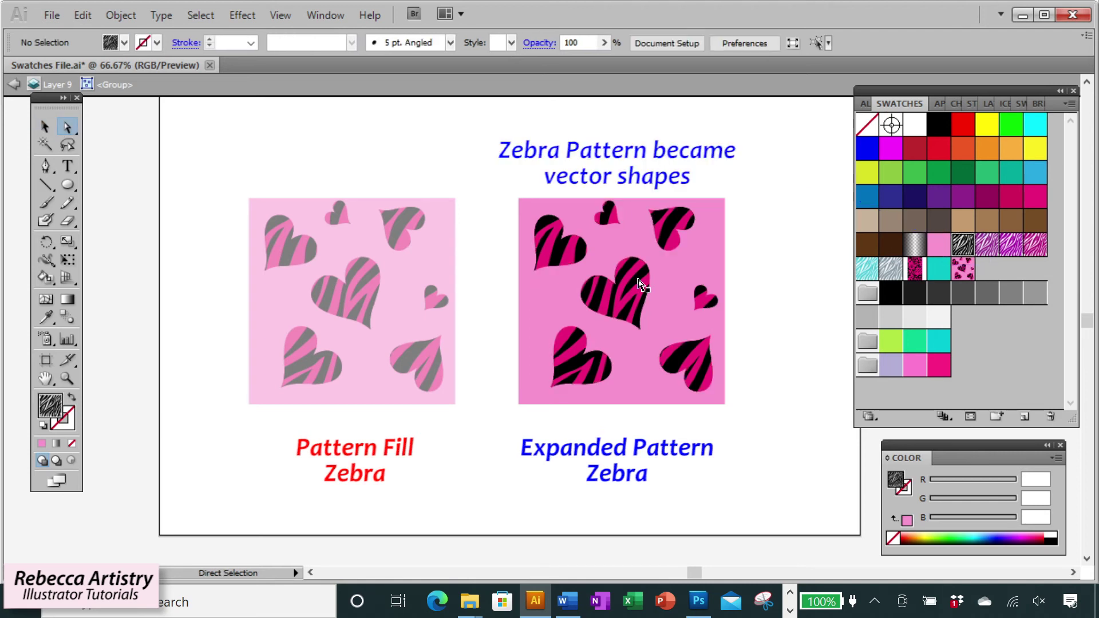
click(601, 297)
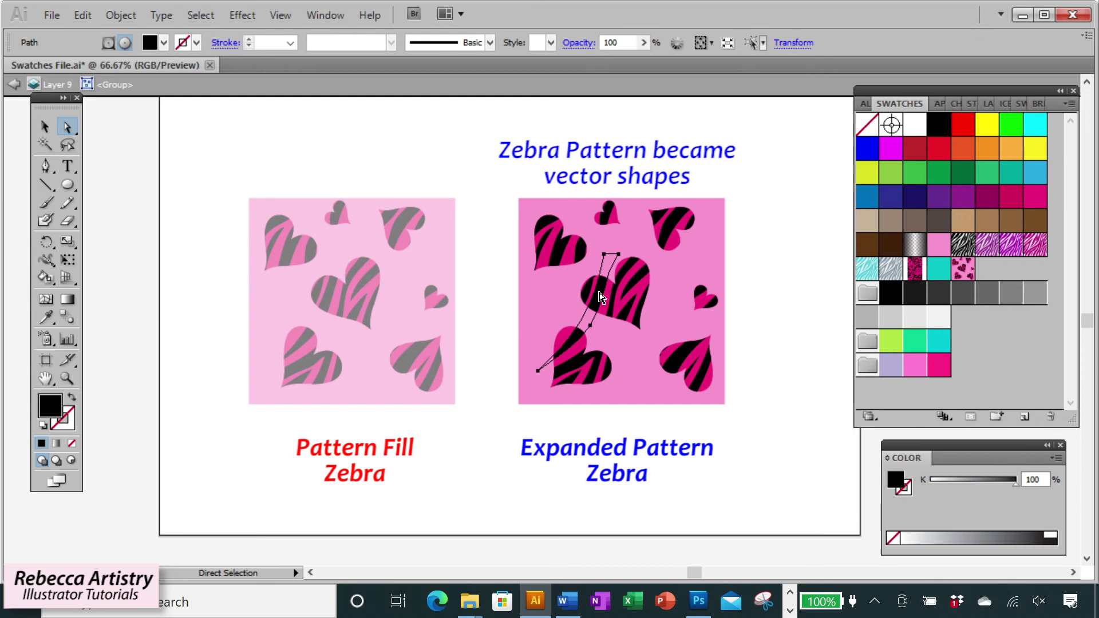
click(601, 297)
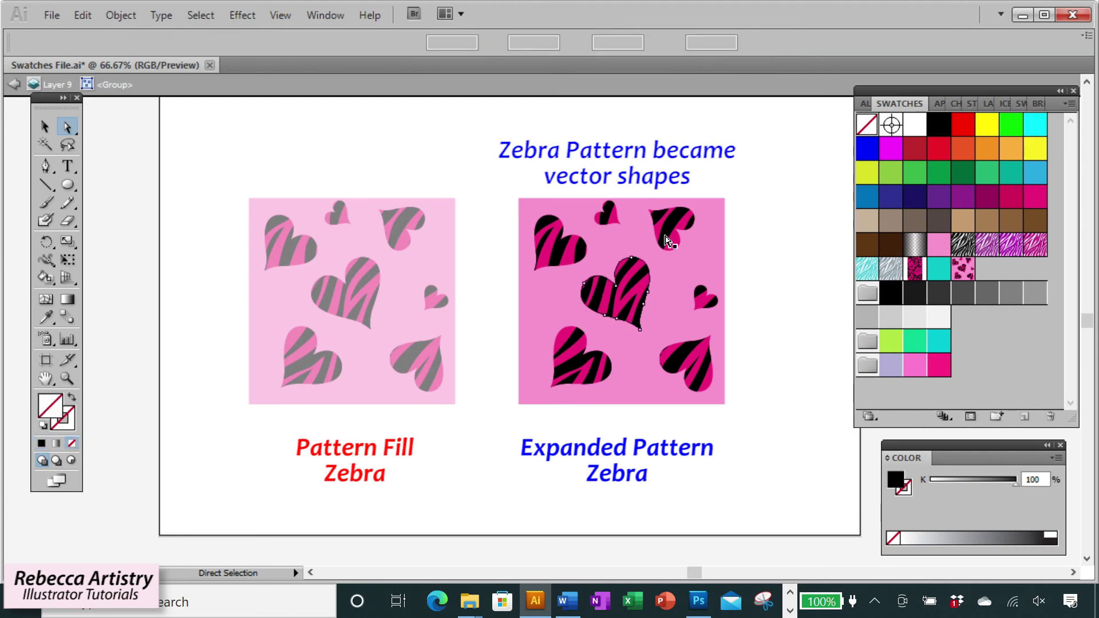
click(545, 253)
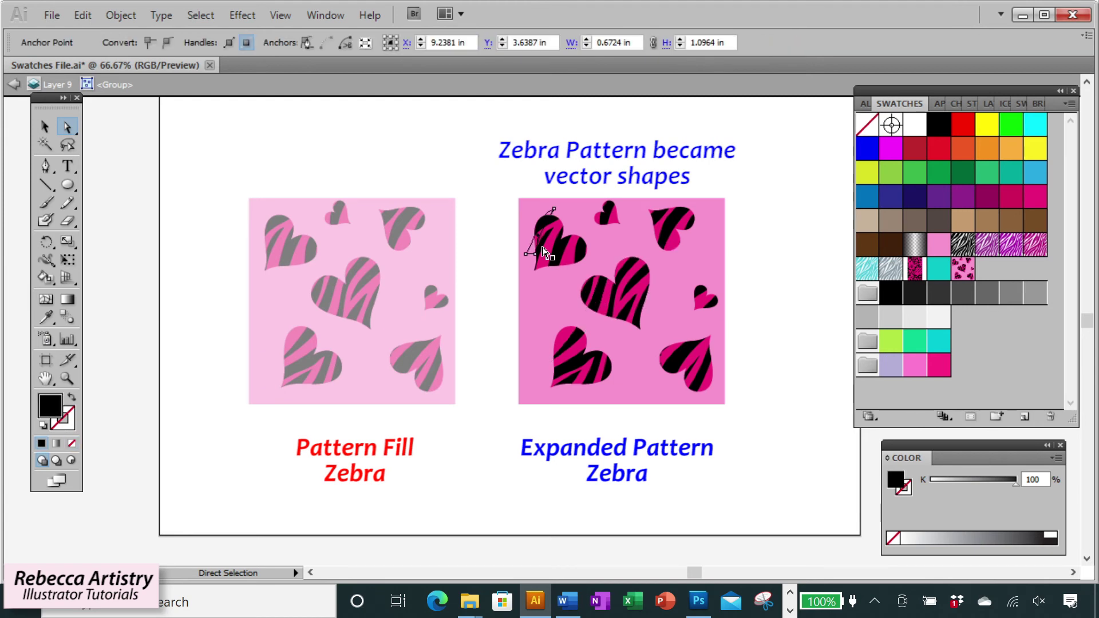
click(628, 314)
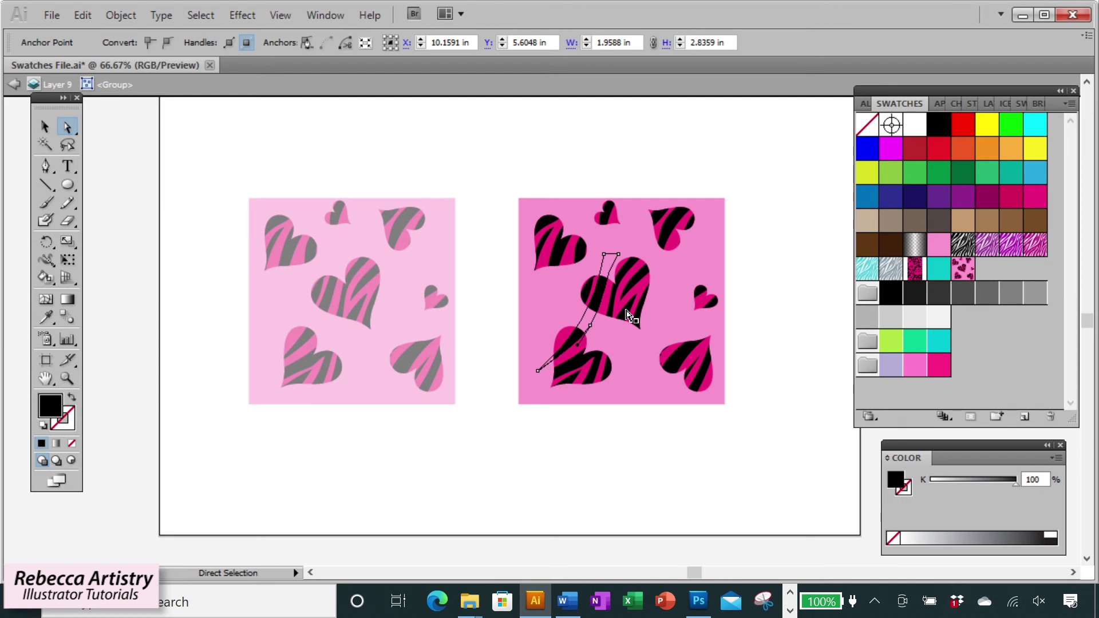
drag(628, 313, 675, 223)
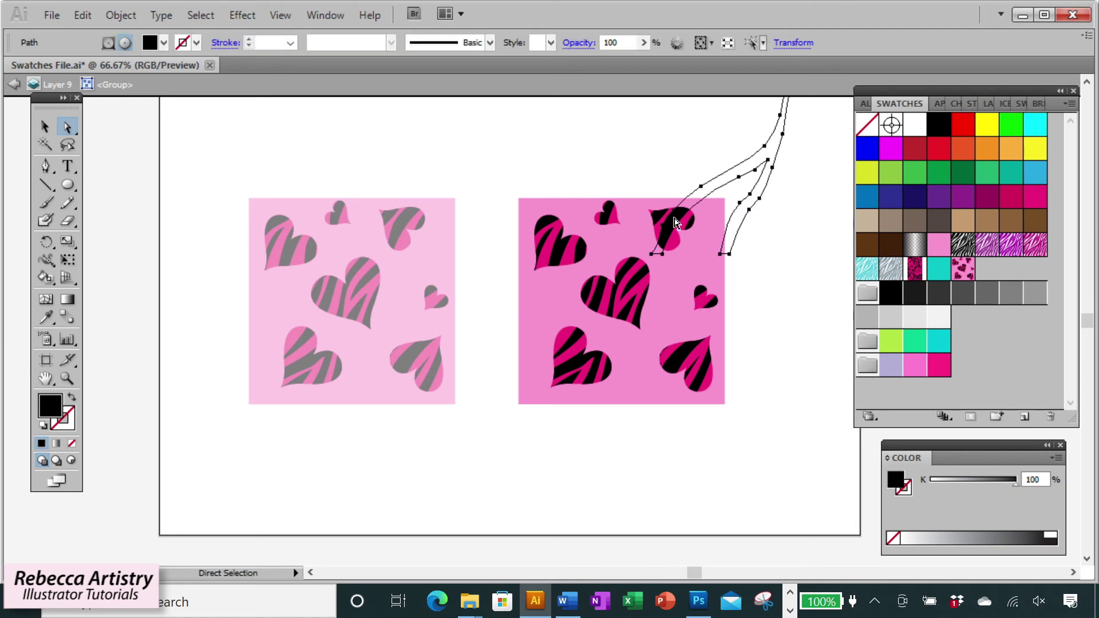
drag(675, 223, 577, 368)
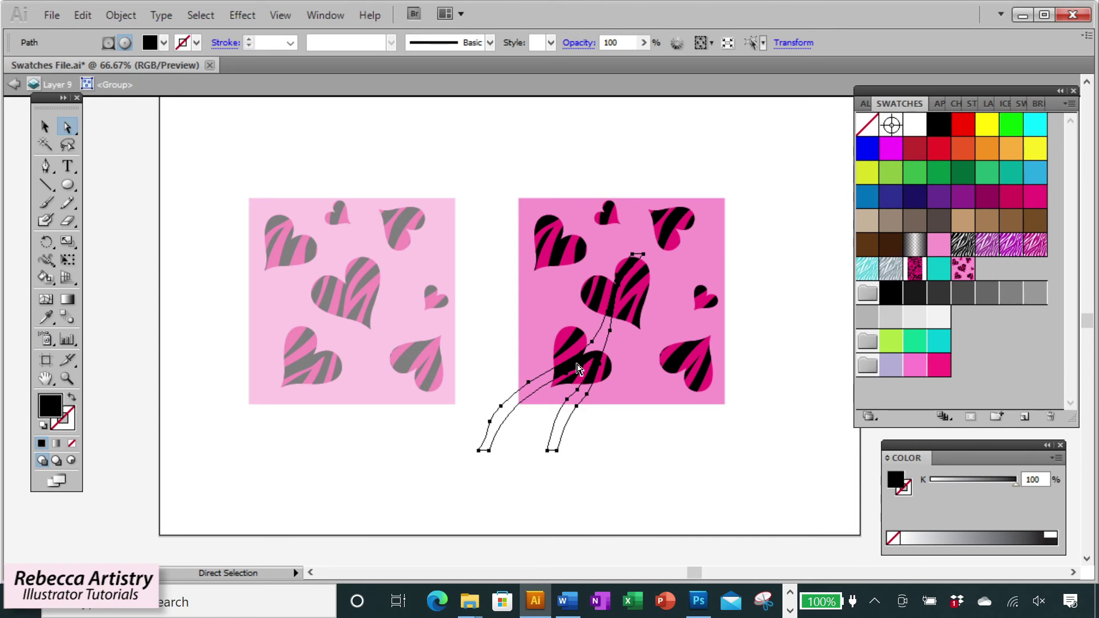
drag(577, 368, 643, 309)
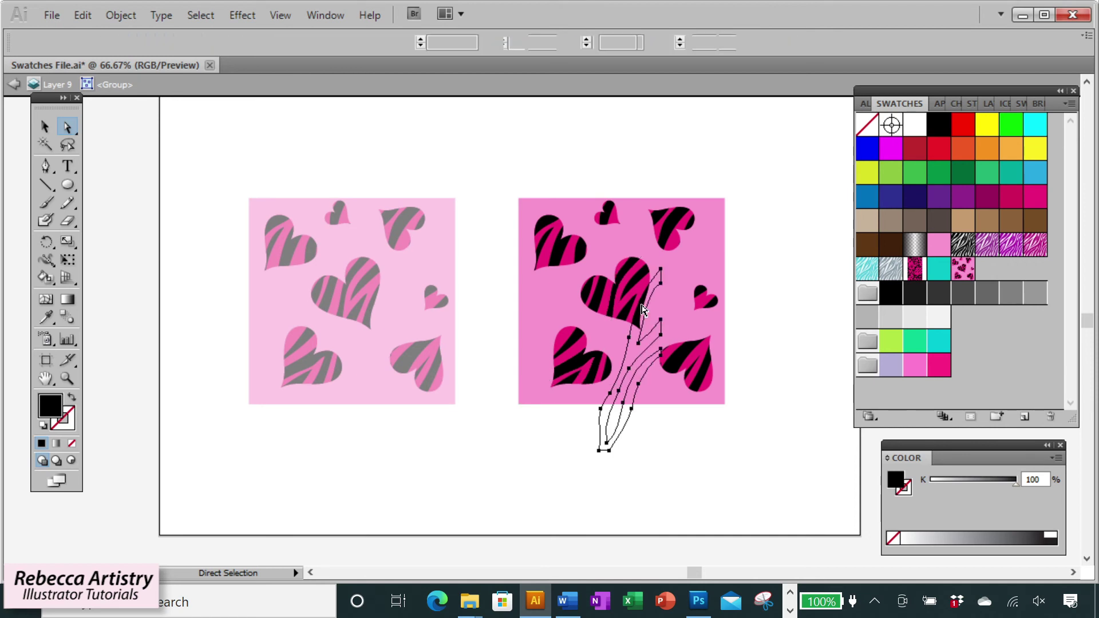
drag(504, 241, 719, 473)
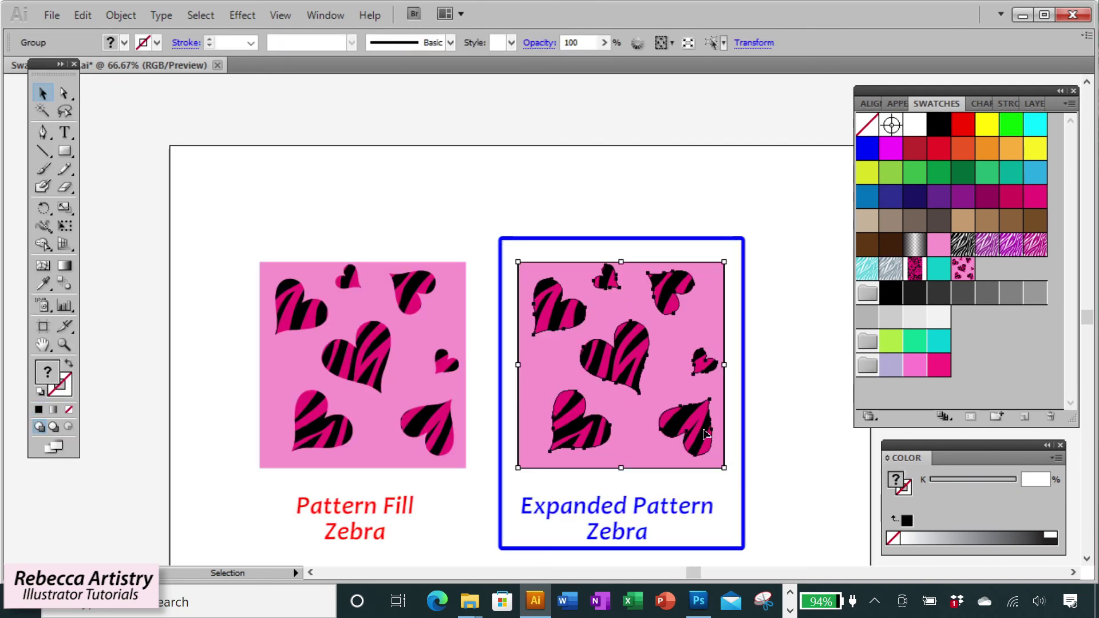
Drag the expanded heart square into Swatches to create 'New Pattern Swatch 8'.
drag(703, 435, 1025, 368)
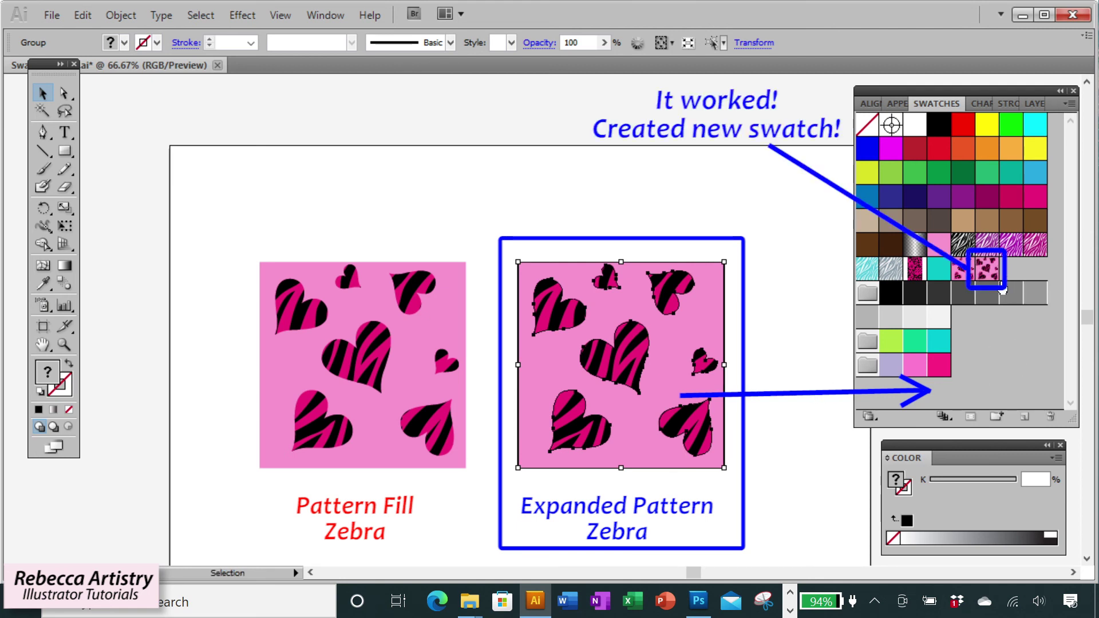
click(806, 401)
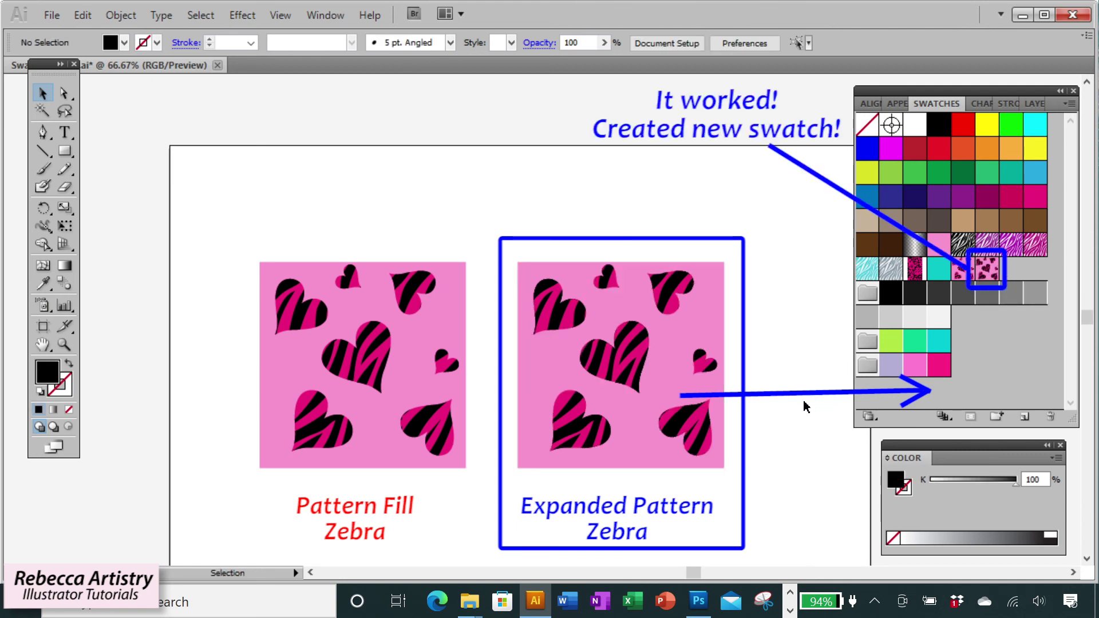
scroll(1072, 572, right, 10)
Draw a large rectangle, fill it with the new heart pattern swatch, then reselect the expanded square.
key(m)
drag(479, 148, 832, 553)
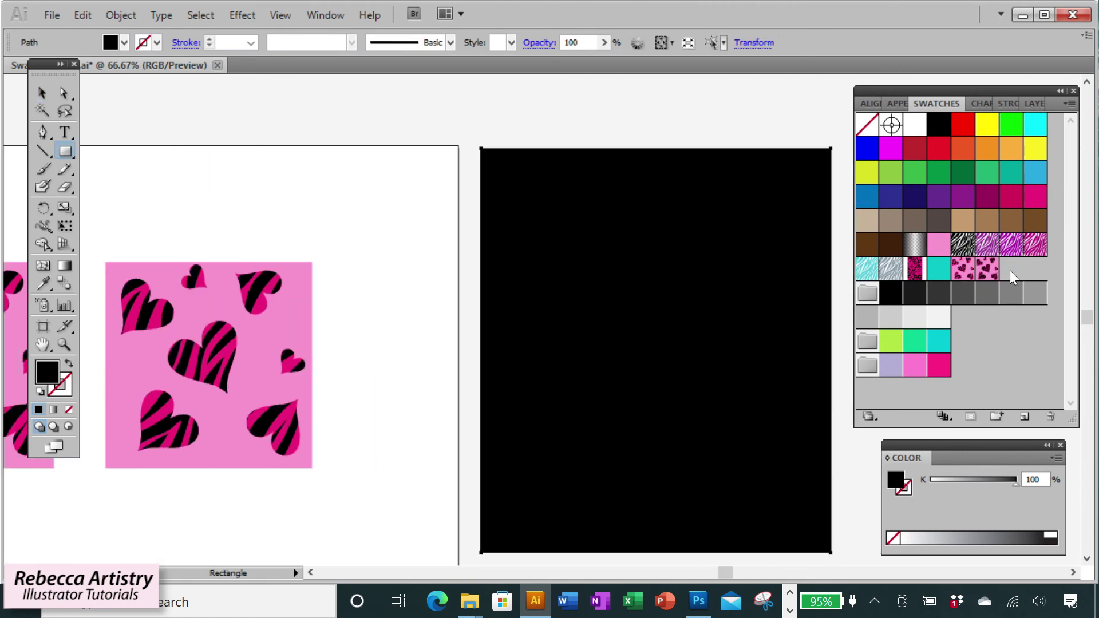
click(987, 269)
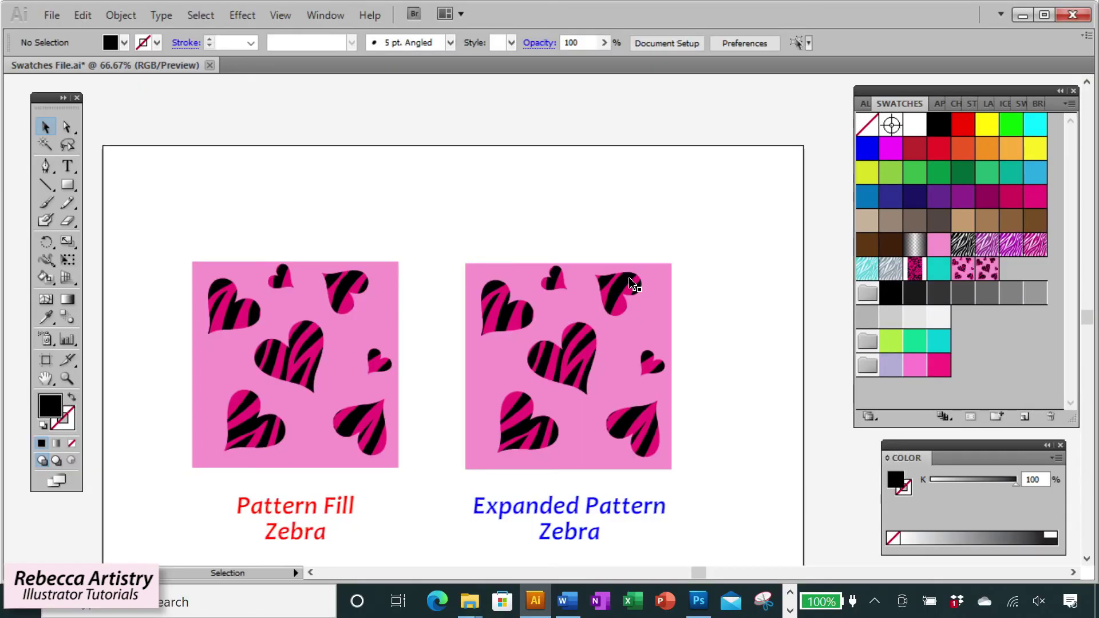
click(628, 280)
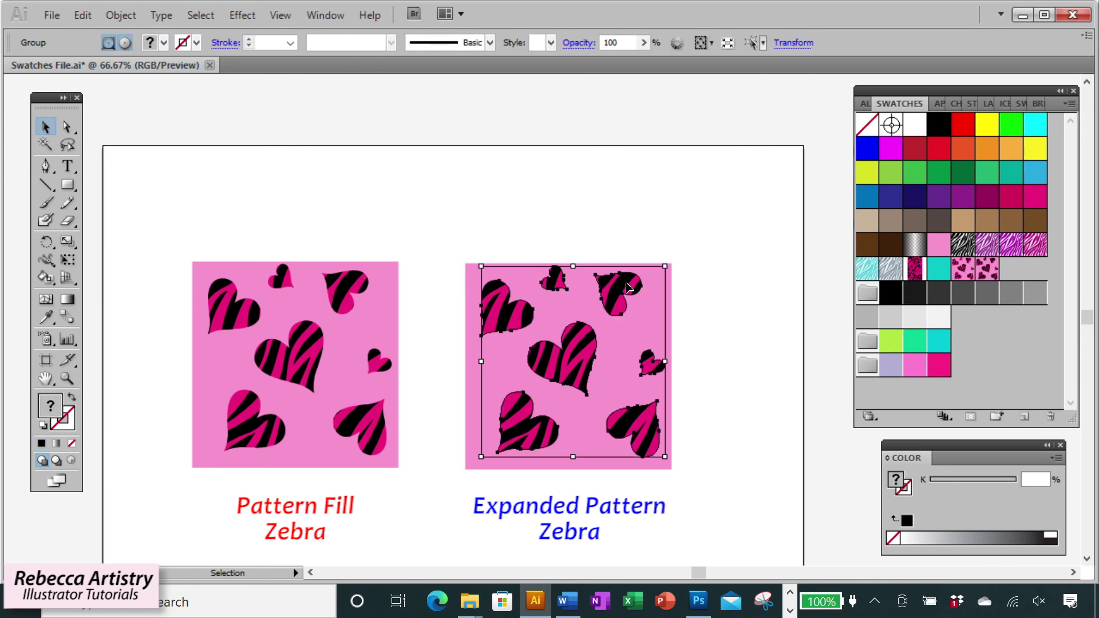
Inside the expanded heart group, select the top-right zebra heart's stripe paths with Direct Selection.
double_click(628, 286)
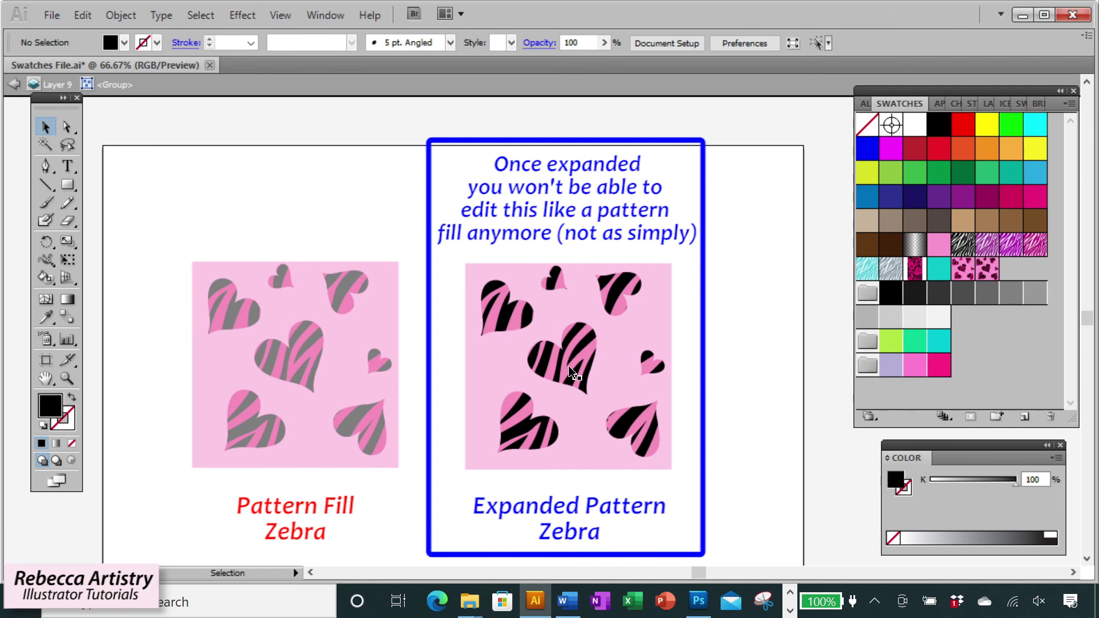
click(620, 286)
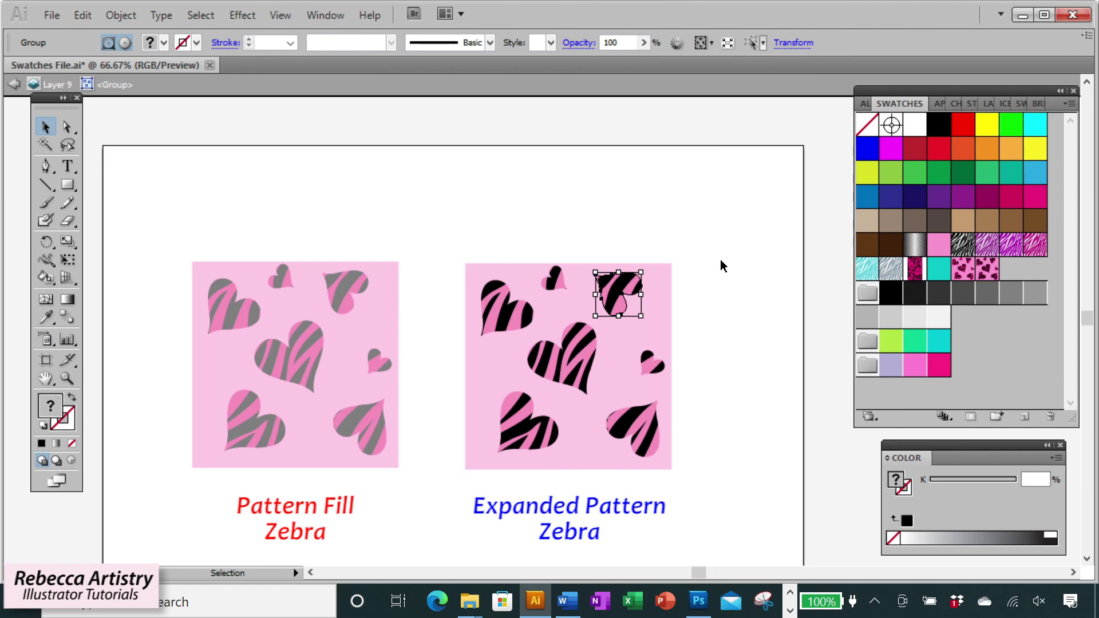
key(a)
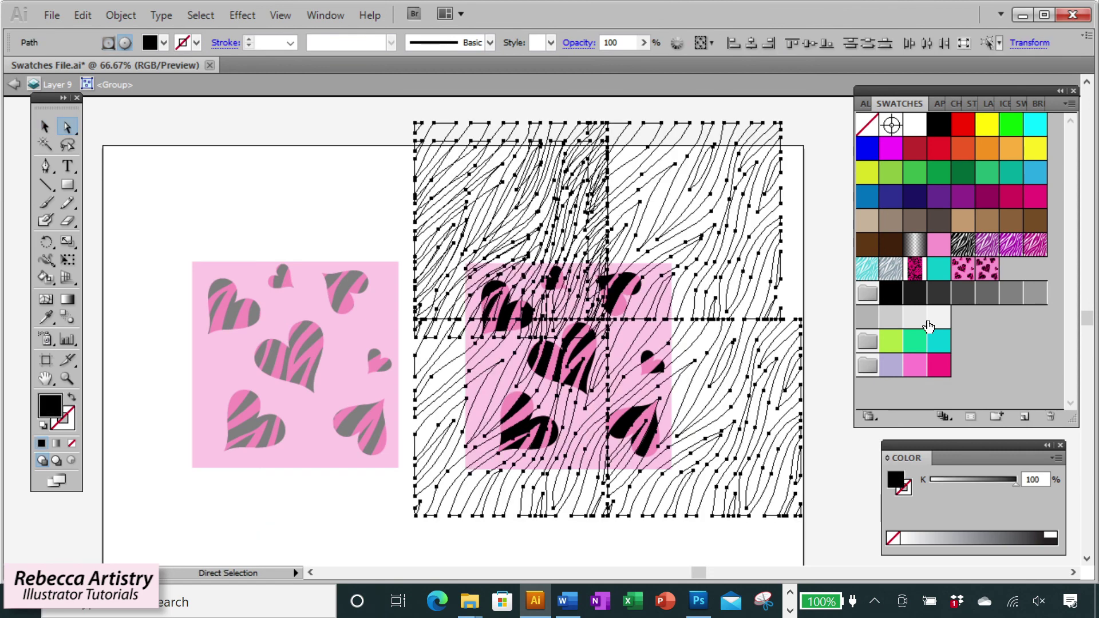